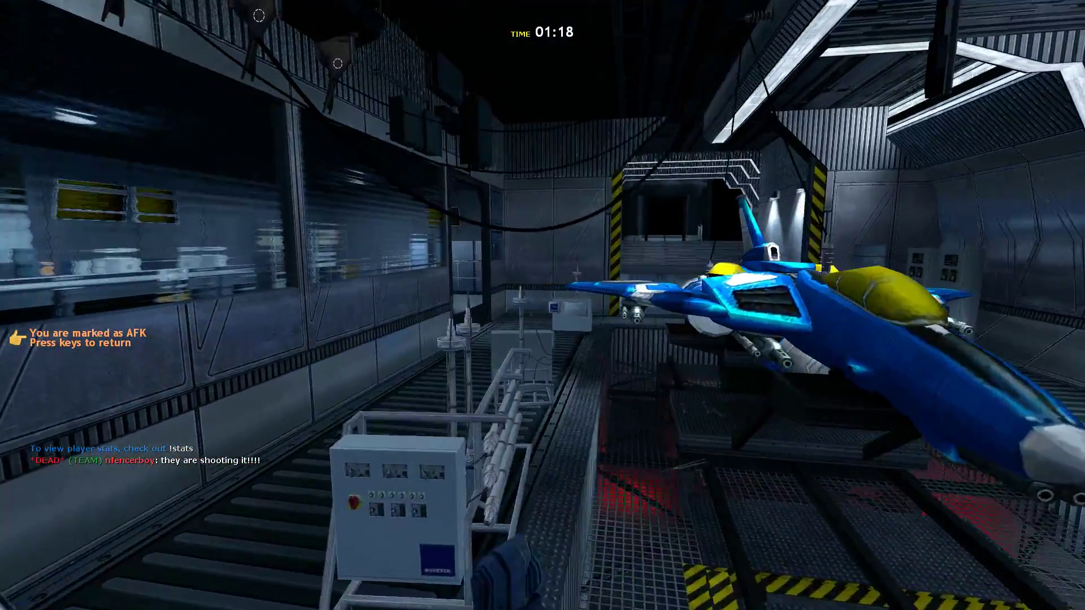
Open the audio settings from the game menu twice, then resume spectating
{"action": "key", "text": "Escape"}
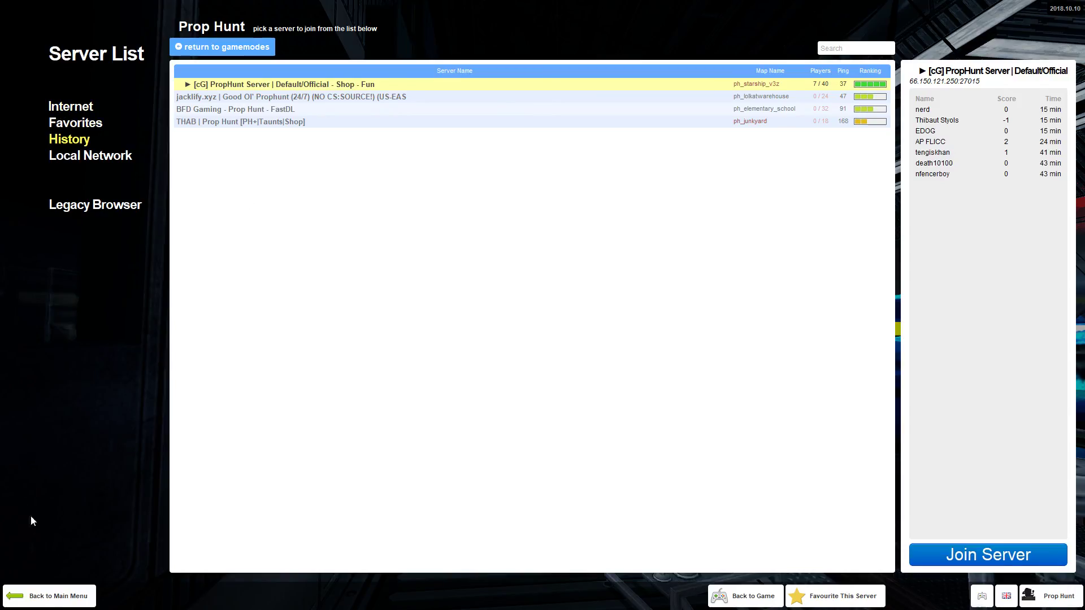
{"action": "left_click", "coordinate": [65, 604]}
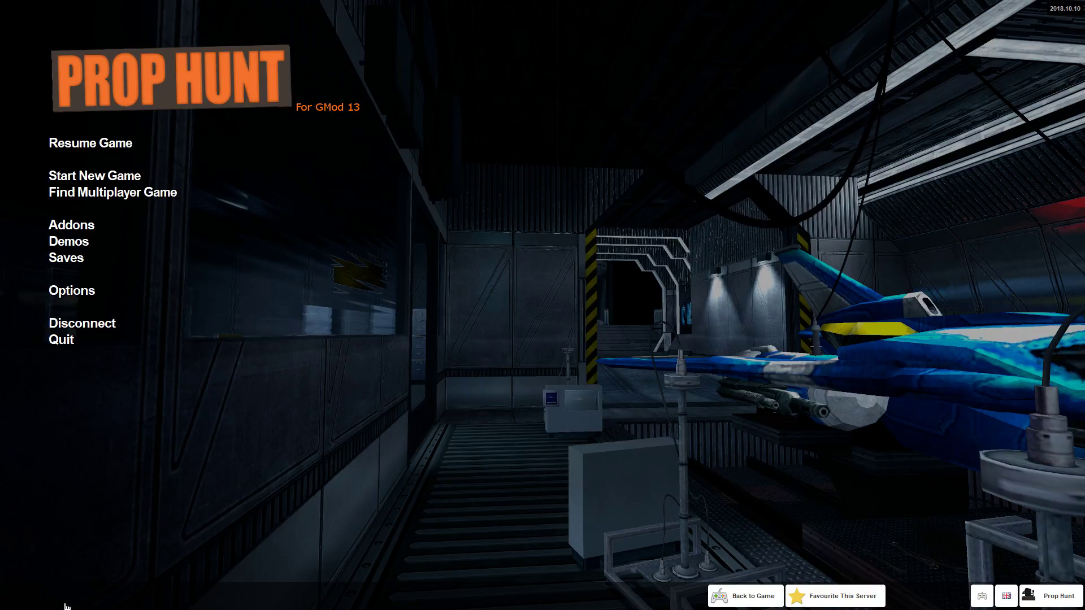
{"action": "left_click", "coordinate": [85, 294]}
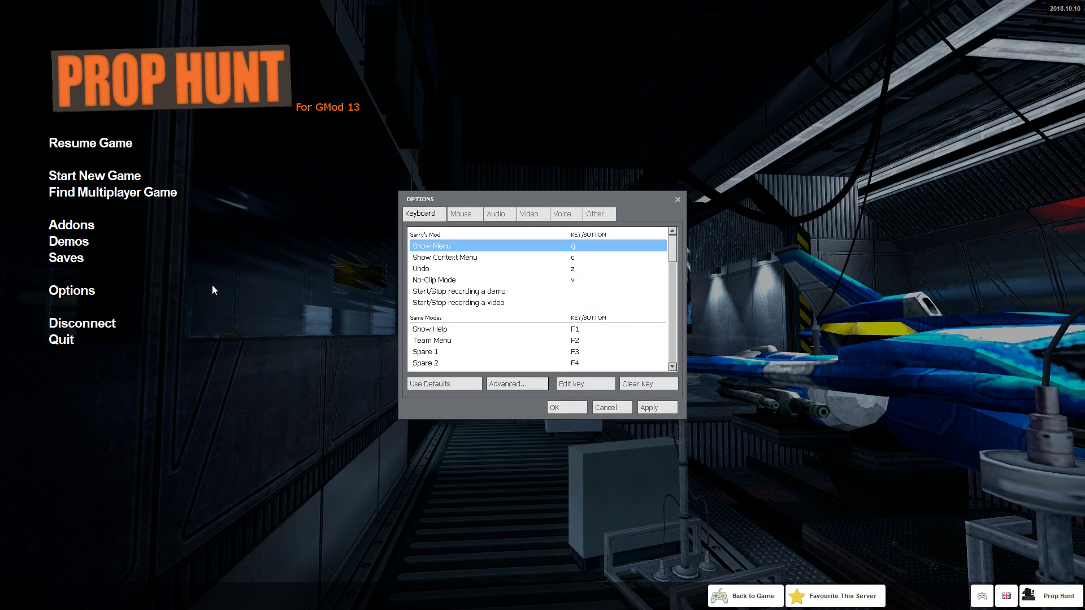
{"action": "left_click", "coordinate": [501, 215]}
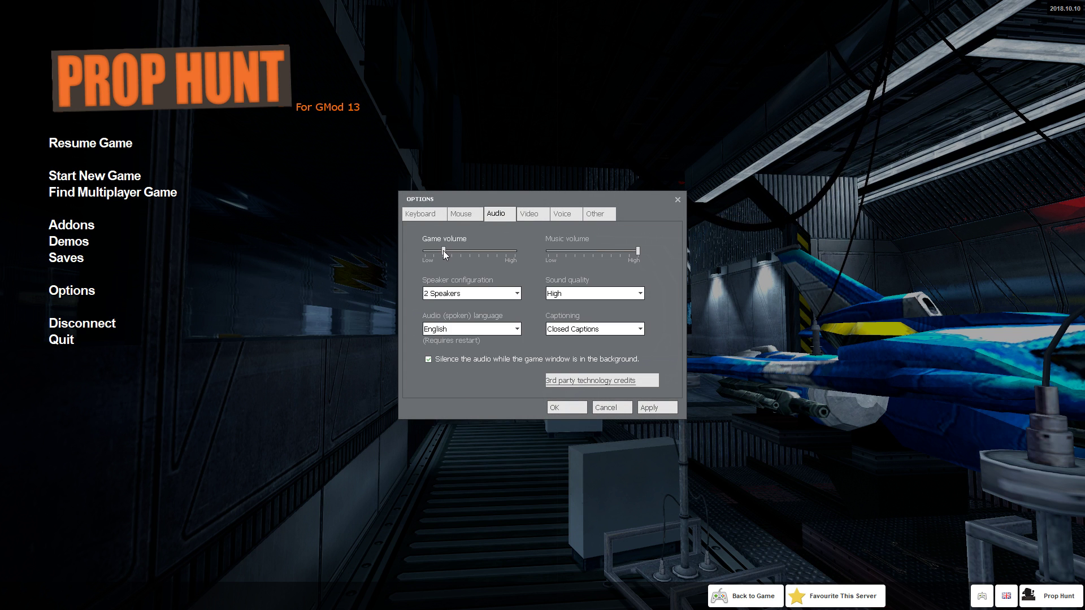
{"action": "left_click", "coordinate": [574, 408]}
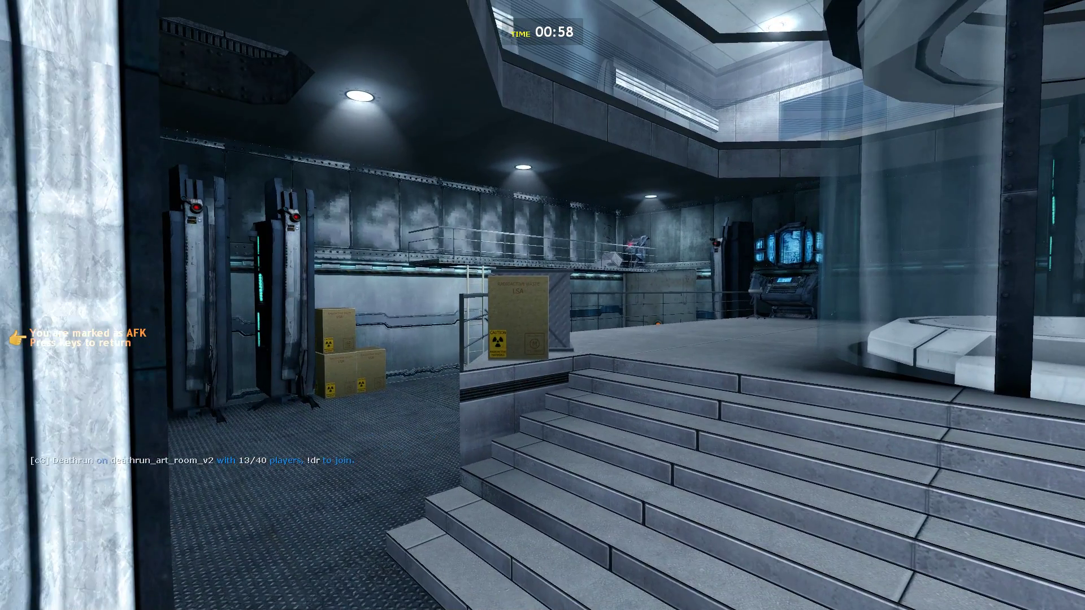
{"action": "key", "text": "Escape"}
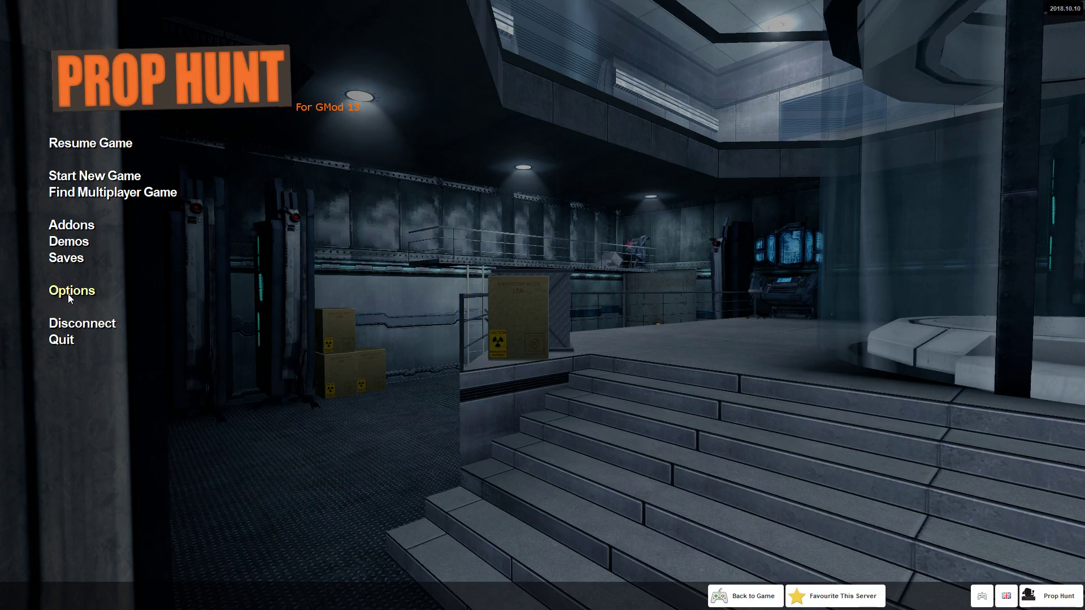
{"action": "left_click", "coordinate": [68, 293]}
{"action": "left_click", "coordinate": [492, 213]}
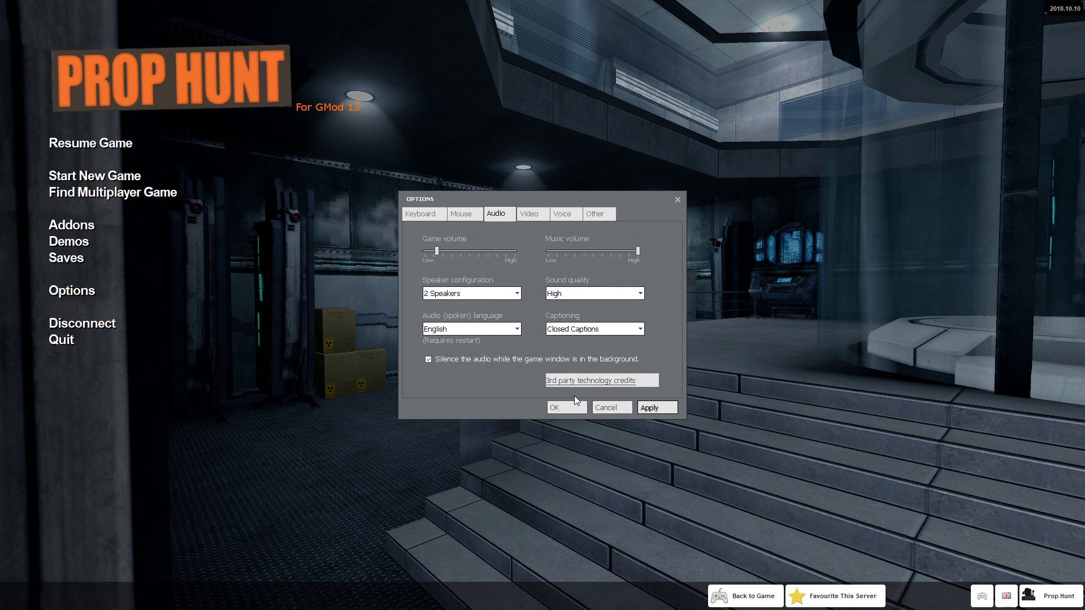
{"action": "key", "text": "Escape"}
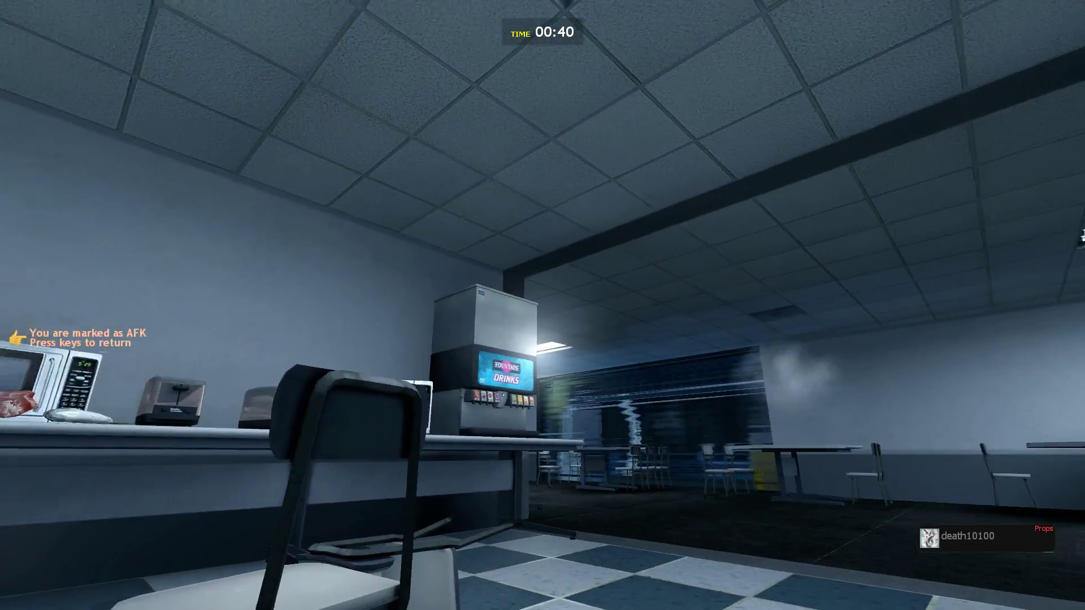
Check the hunters and props team scores on the scoreboard, then hide it
{"action": "key", "text": "Tab"}
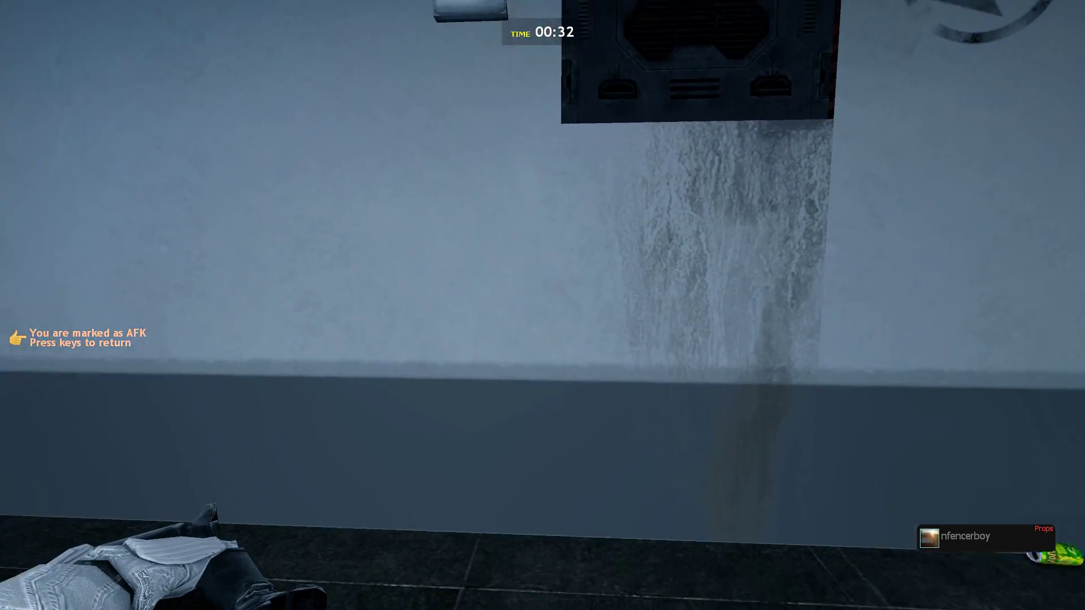
{"action": "key", "text": "Tab"}
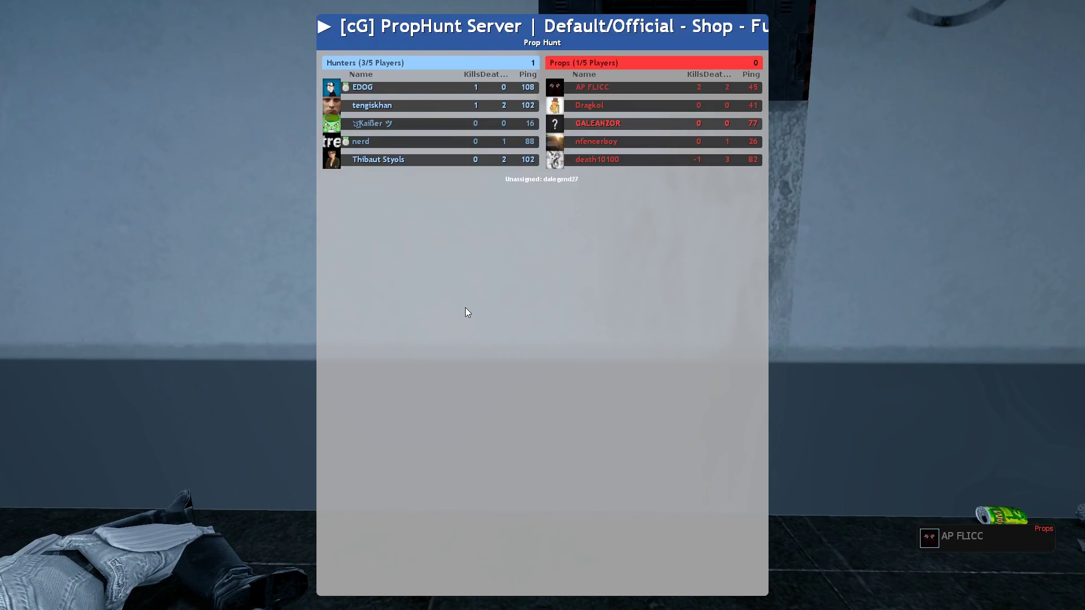
{"action": "key", "text": "Tab"}
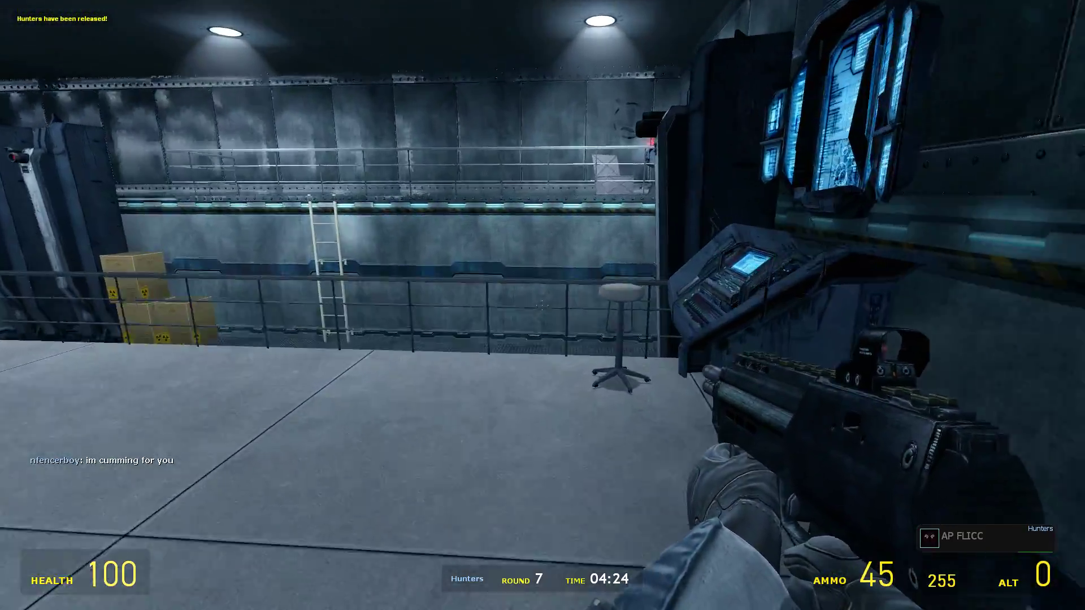
Sweep past the pillars and barrels with the crowbar, then strike the white trash can
{"action": "key", "text": "w"}
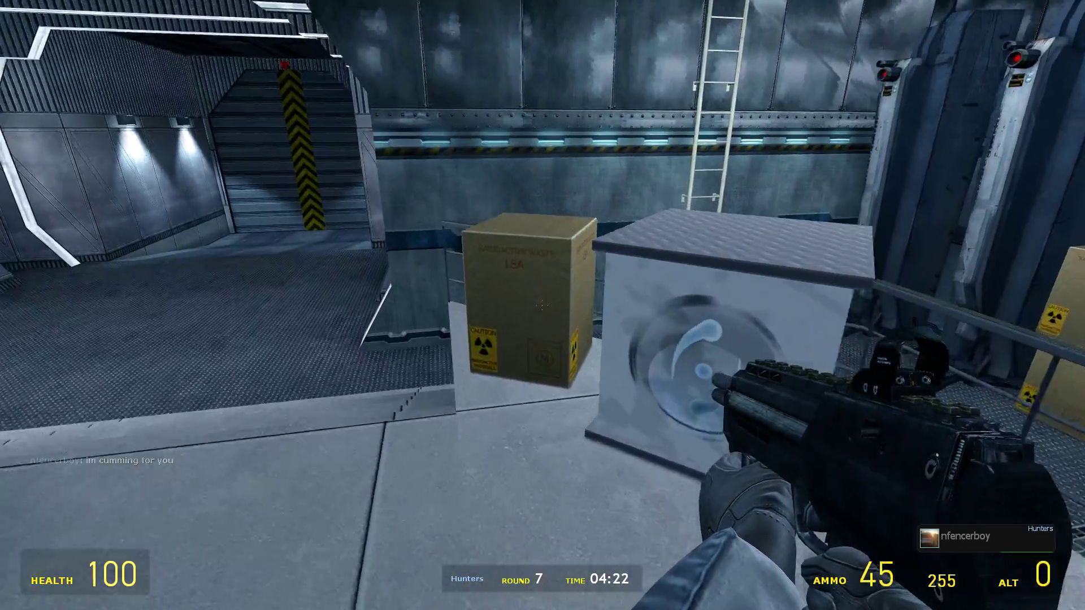
{"action": "key", "text": "1"}
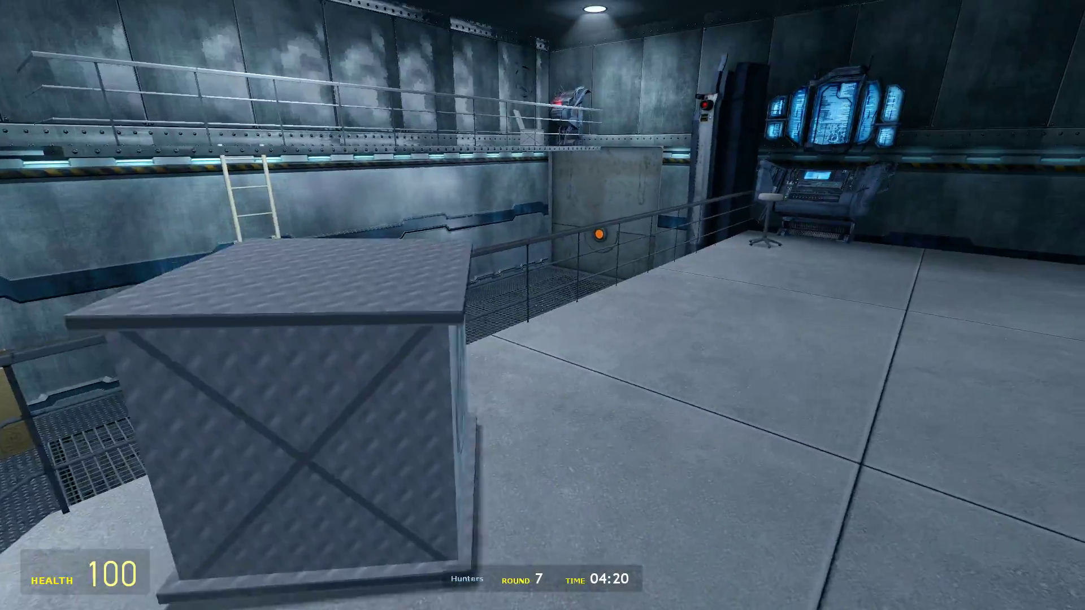
{"action": "key", "text": "w"}
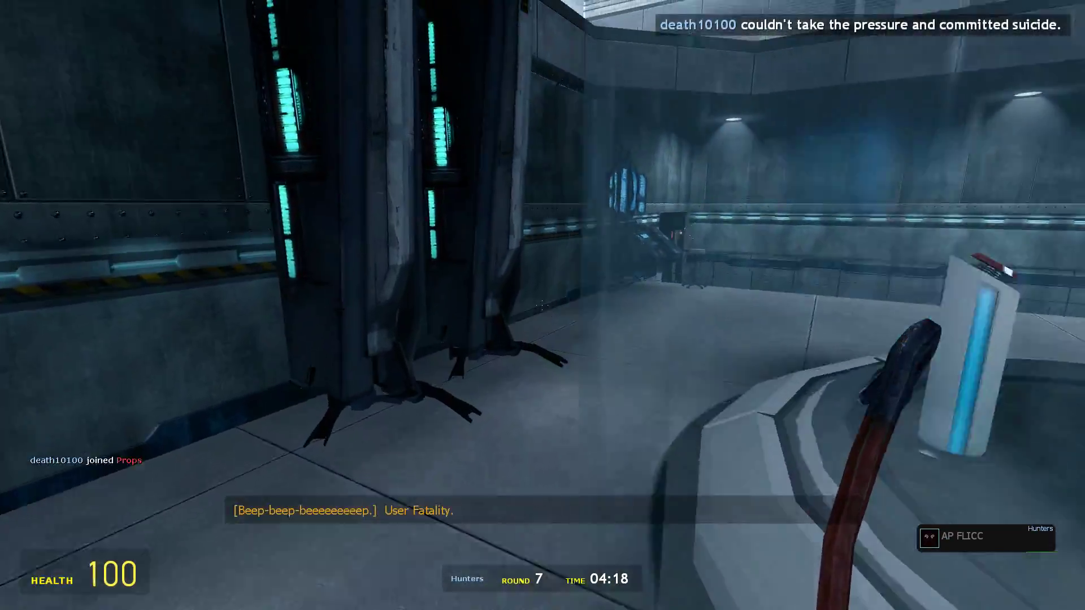
{"action": "key", "text": "w"}
{"action": "key", "text": "w"}
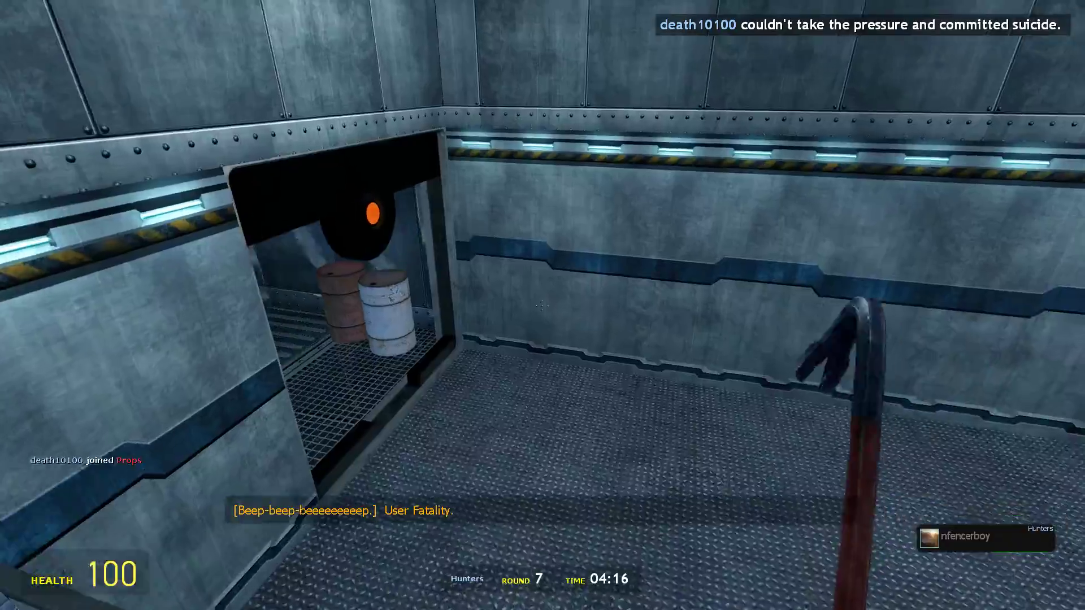
{"action": "key", "text": "w"}
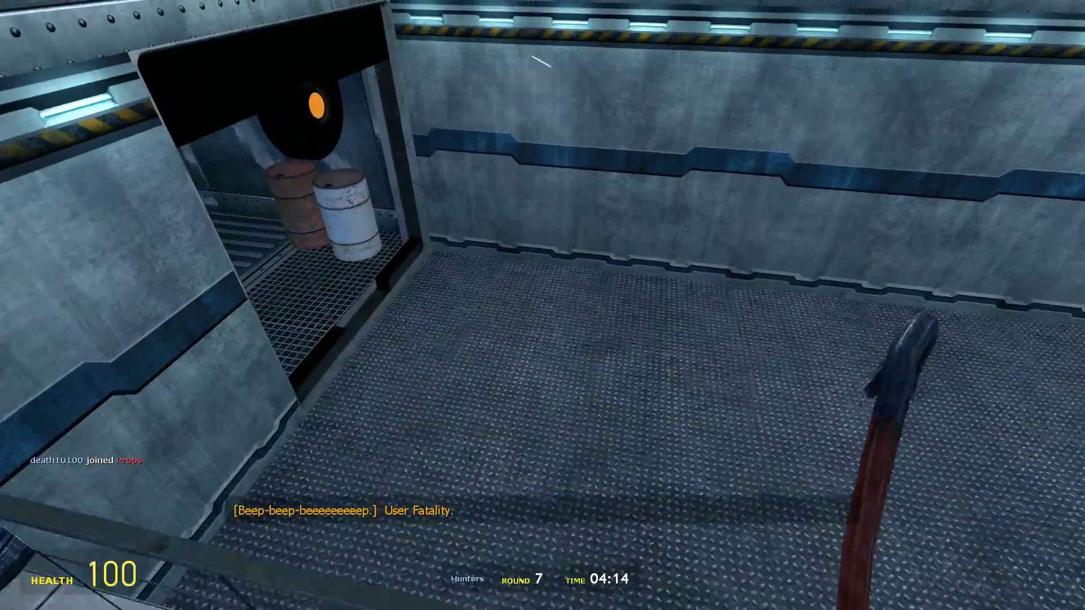
{"action": "key", "text": "w"}
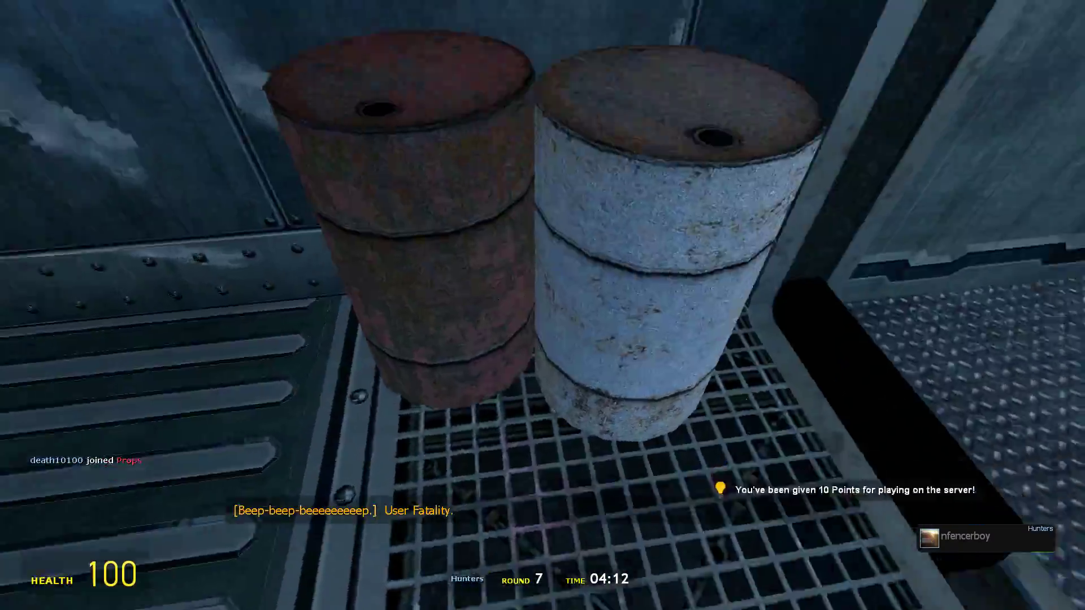
{"action": "key", "text": "w"}
{"action": "key", "text": "w"}
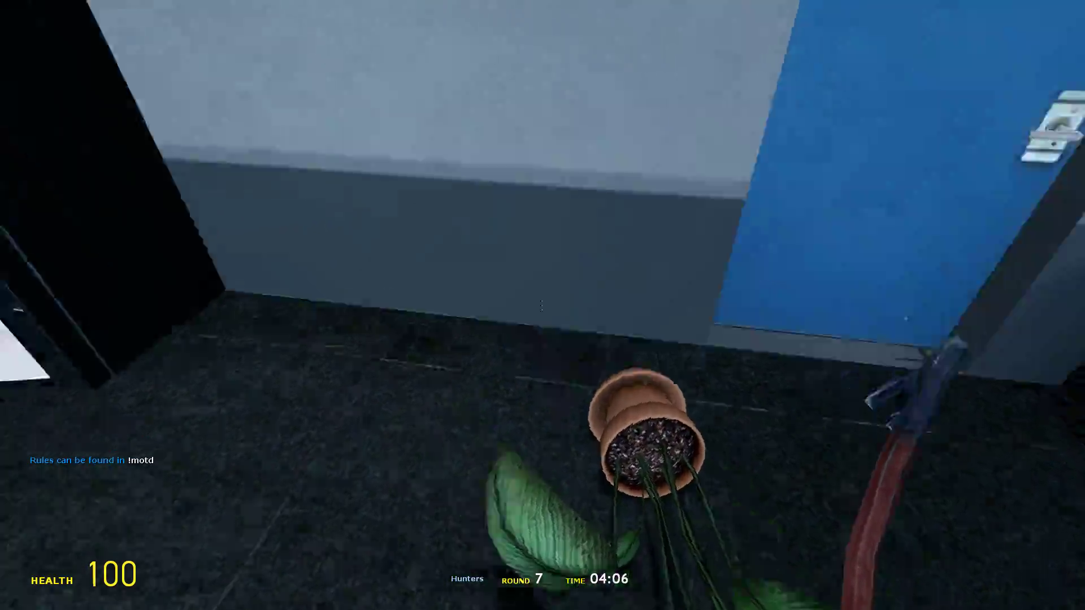
{"action": "key", "text": "w"}
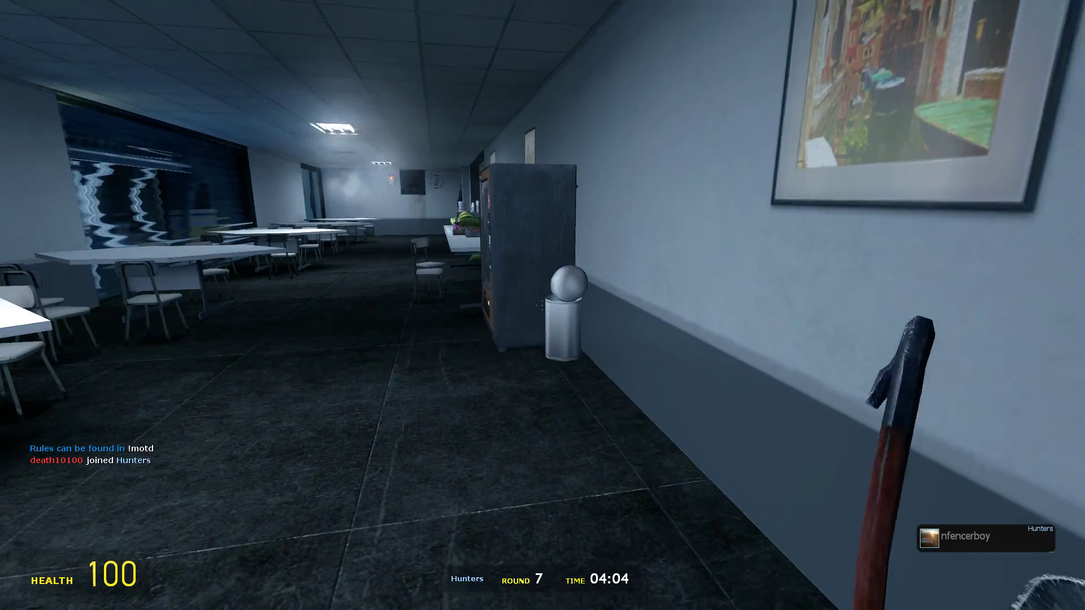
{"action": "key", "text": "w"}
{"action": "key", "text": "w"}
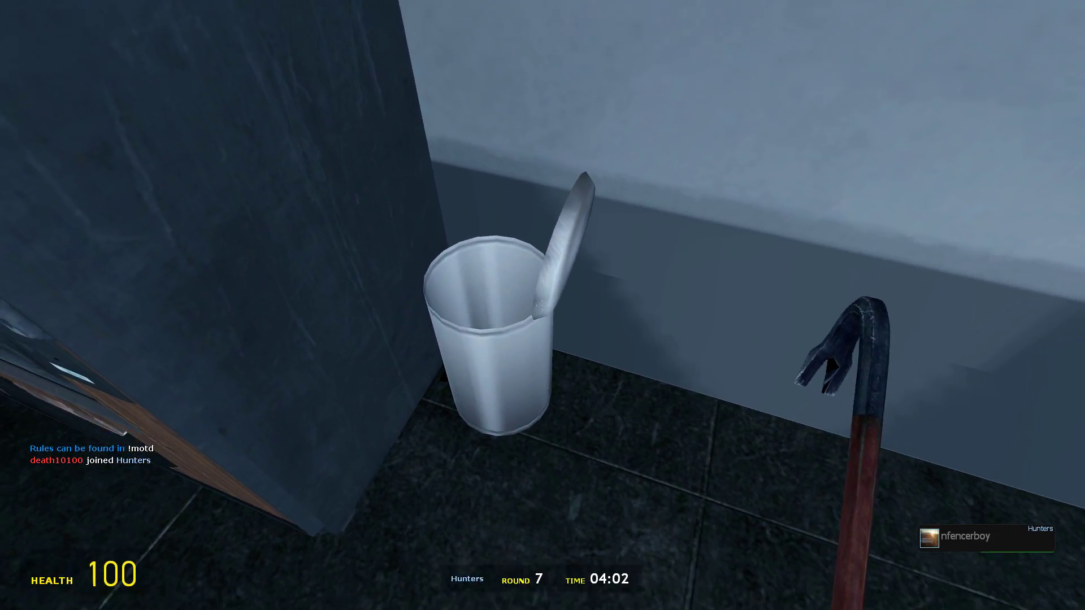
{"action": "left_click", "coordinate": [543, 306]}
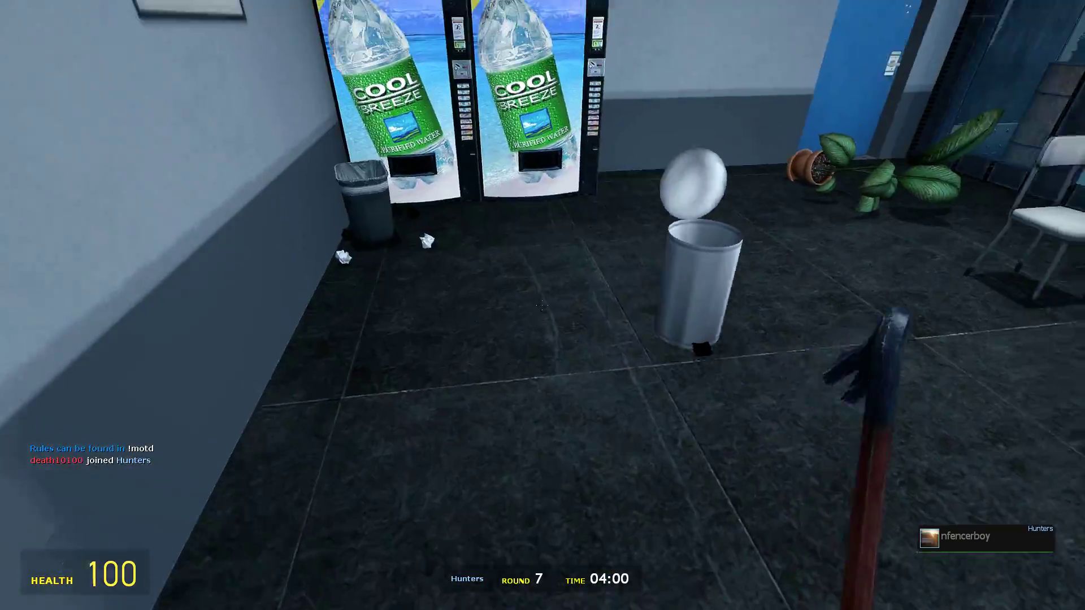
Fire the .357 revolver twice at a suspect object, then equip the SMG
{"action": "key", "text": "2"}
{"action": "left_click", "coordinate": [543, 305]}
{"action": "key", "text": "w"}
{"action": "left_click", "coordinate": [543, 305]}
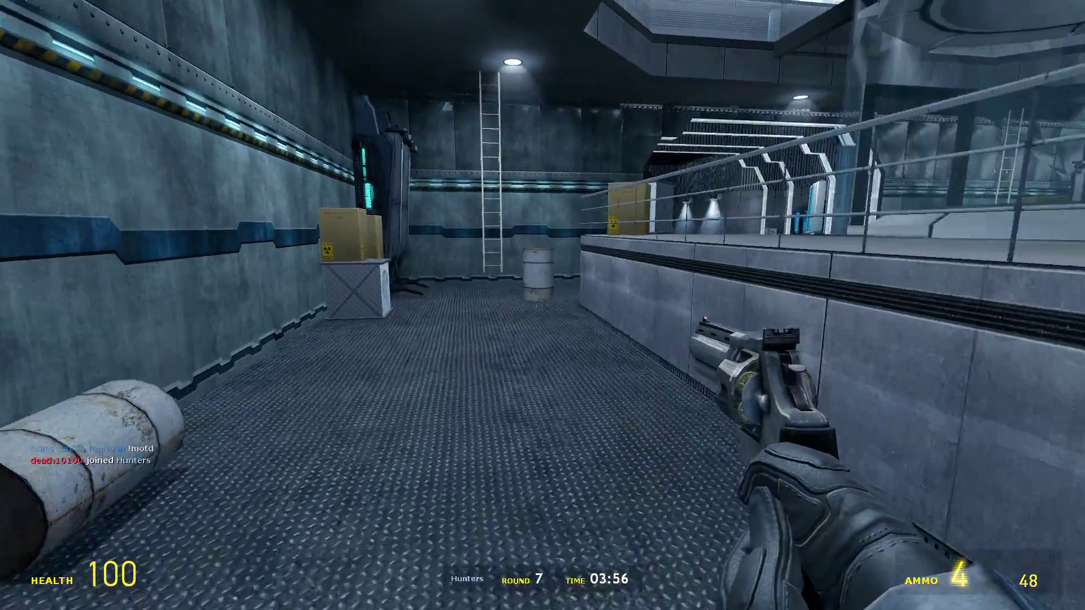
{"action": "left_click", "coordinate": [543, 305]}
{"action": "key", "text": "3"}
{"action": "left_click", "coordinate": [542, 305]}
{"action": "key", "text": "w"}
{"action": "key", "text": "w"}
Empty and reload the SMG on the barrel while advancing through the striped doorway
{"action": "left_click", "coordinate": [543, 305]}
{"action": "left_click", "coordinate": [543, 306]}
{"action": "left_click", "coordinate": [542, 305]}
{"action": "left_click", "coordinate": [542, 305]}
{"action": "key", "text": "s"}
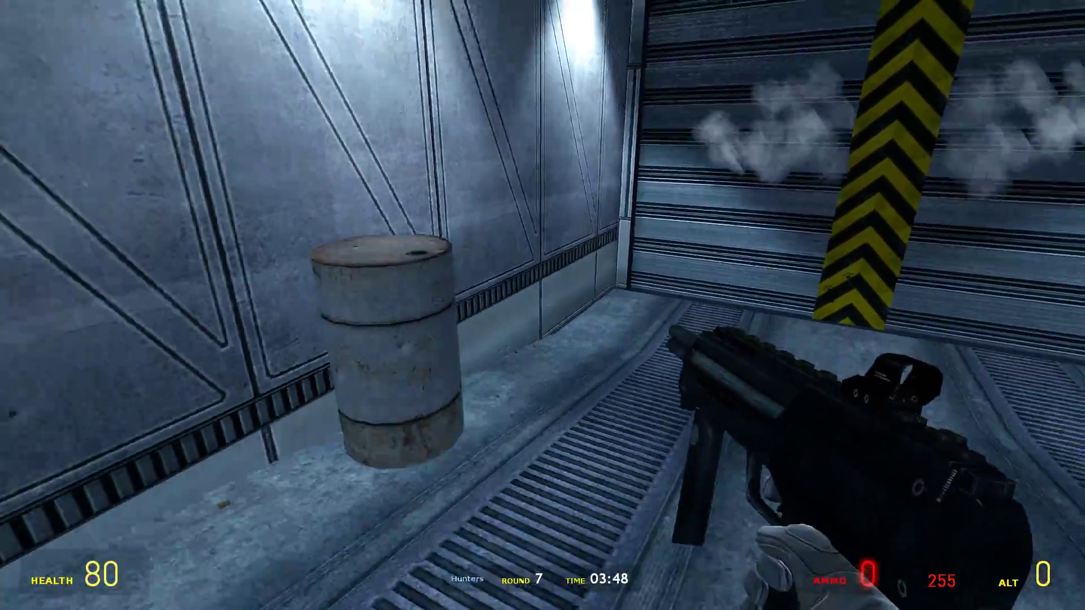
{"action": "key", "text": "r"}
{"action": "left_click", "coordinate": [542, 305]}
{"action": "left_click", "coordinate": [542, 305]}
{"action": "key", "text": "w"}
{"action": "left_click", "coordinate": [542, 305]}
{"action": "left_click", "coordinate": [542, 305]}
{"action": "key", "text": "w"}
{"action": "key", "text": "r"}
{"action": "left_click", "coordinate": [543, 305]}
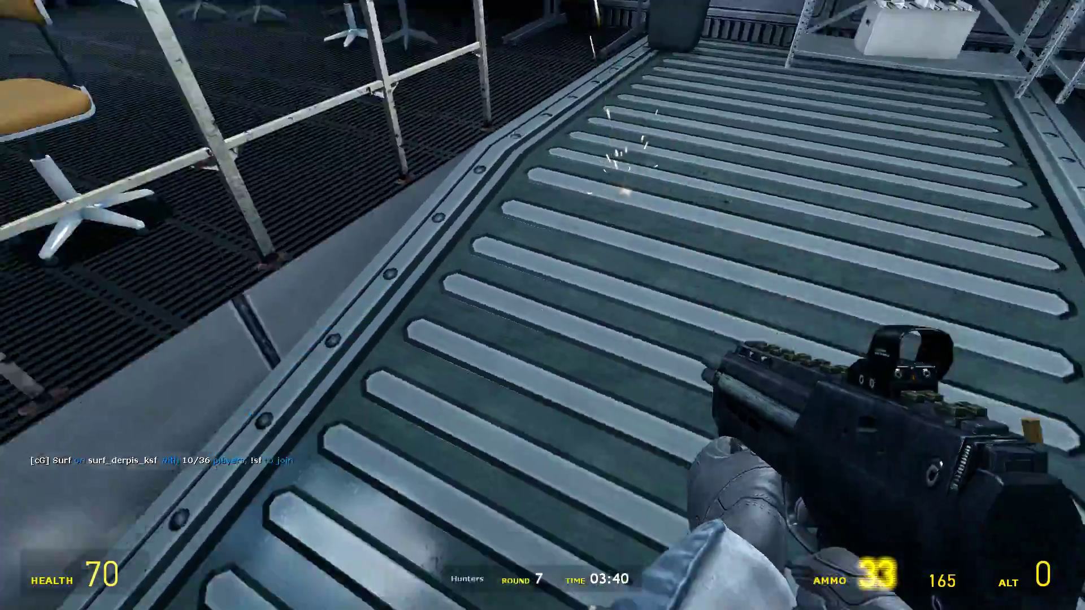
With the shotgun, walk toward the hangar, shooting a suspected prop and reloading
{"action": "key", "text": "3"}
{"action": "key", "text": "s"}
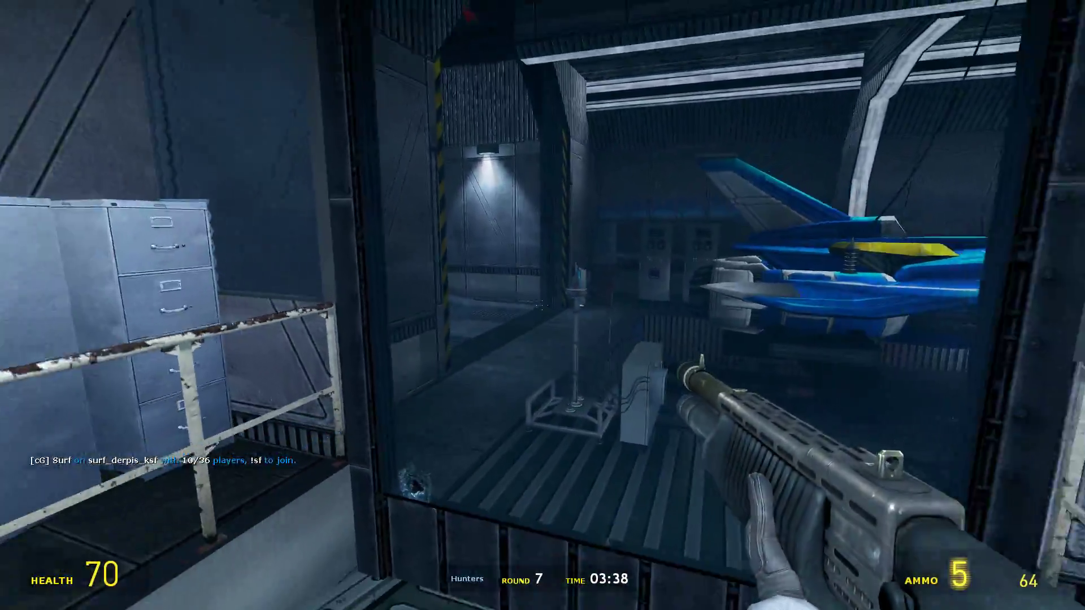
{"action": "key", "text": "w"}
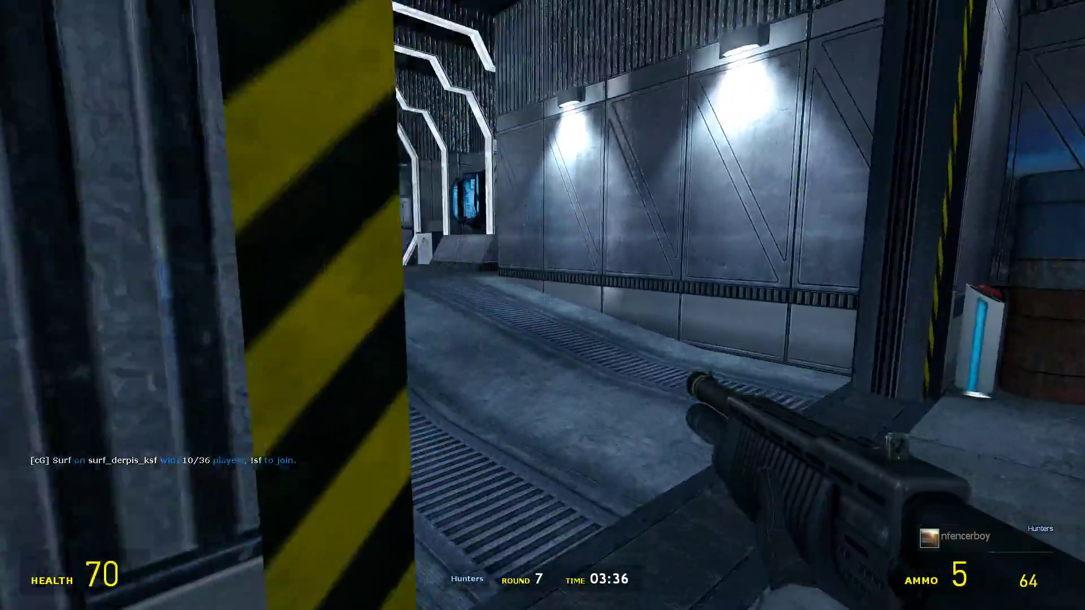
{"action": "key", "text": "w"}
{"action": "key", "text": "w"}
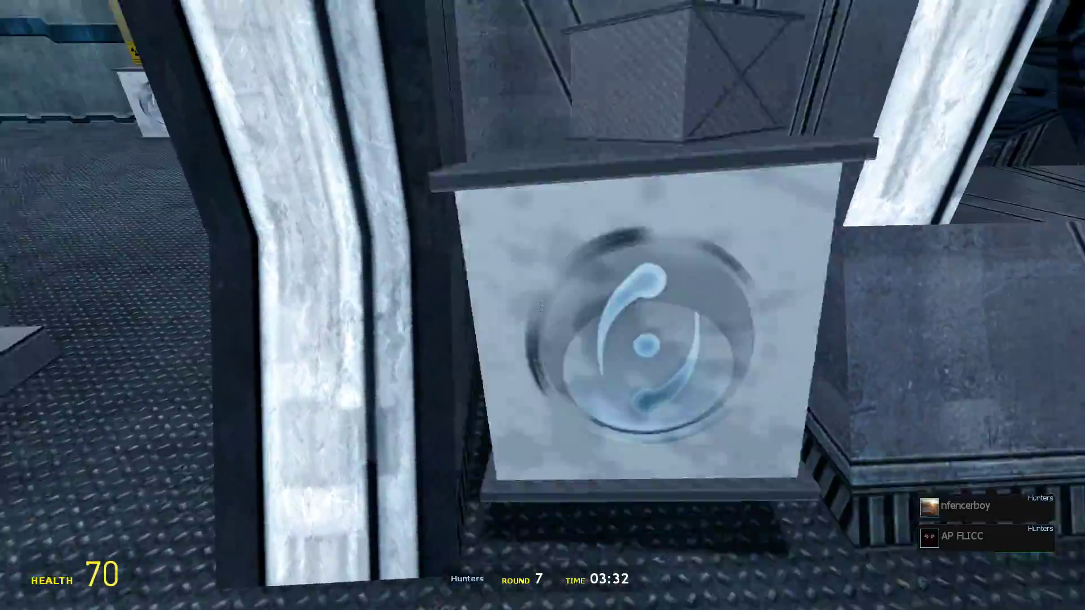
{"action": "key", "text": "w"}
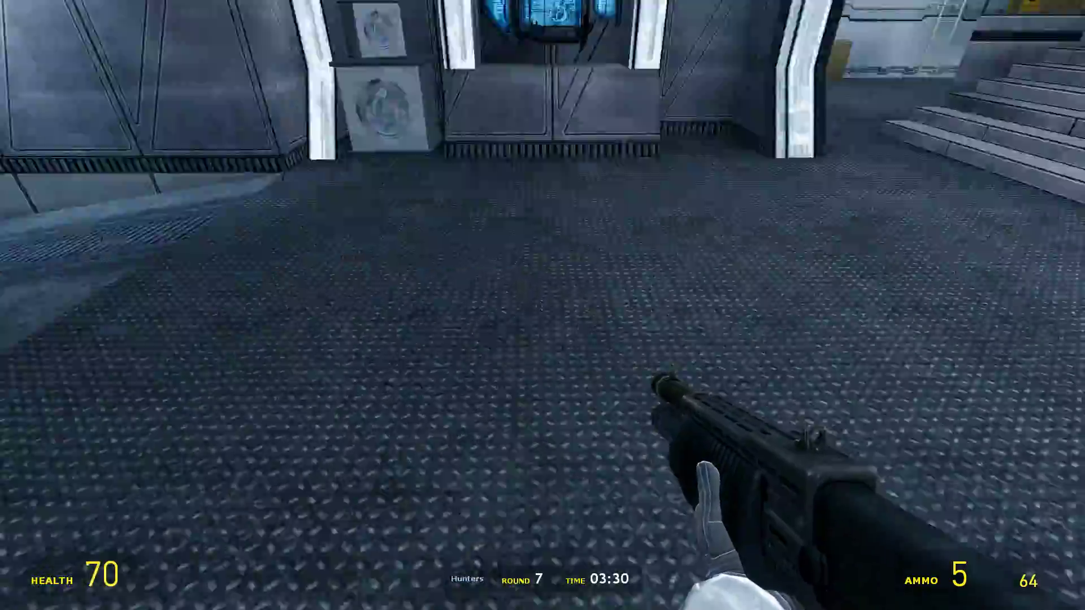
{"action": "left_click", "coordinate": [542, 306]}
{"action": "key", "text": "w"}
{"action": "key", "text": "r"}
{"action": "key", "text": "w"}
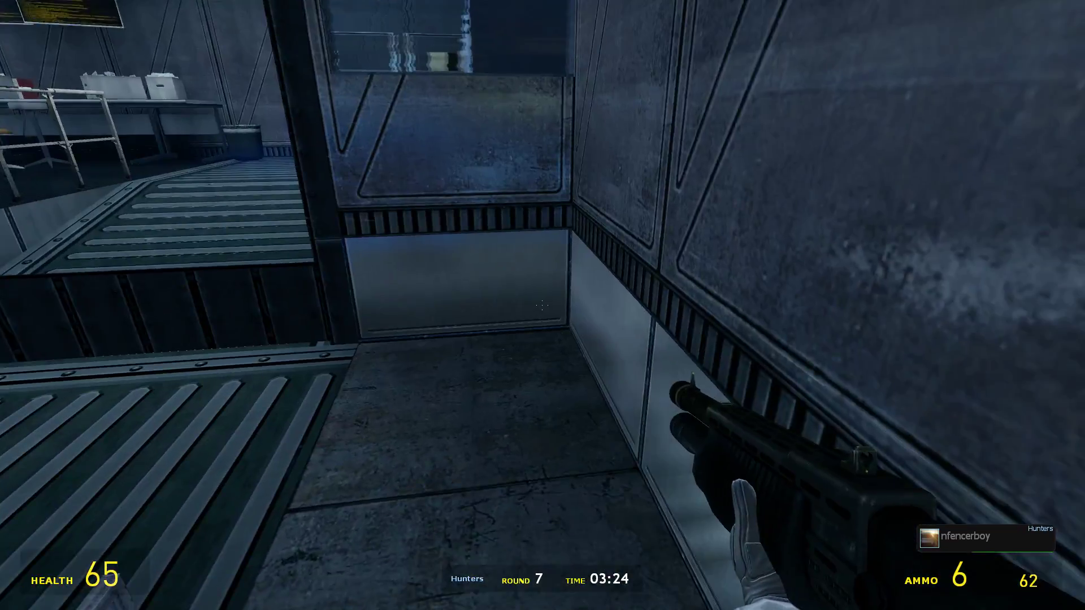
Walk past the radioactive-waste crate and platform room, then down into the break room
{"action": "key", "text": "w"}
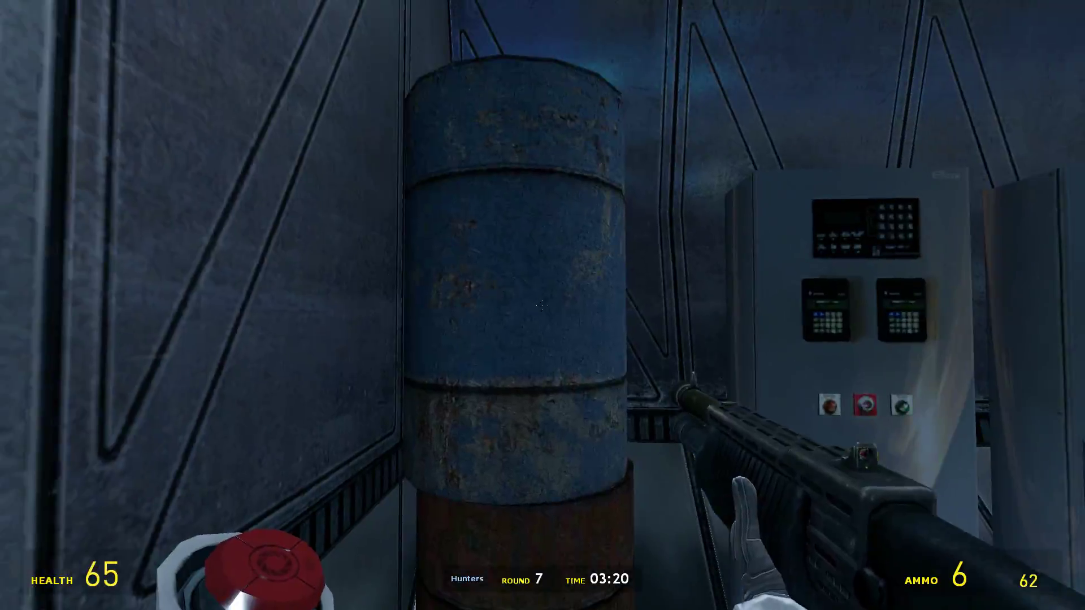
{"action": "key", "text": "w"}
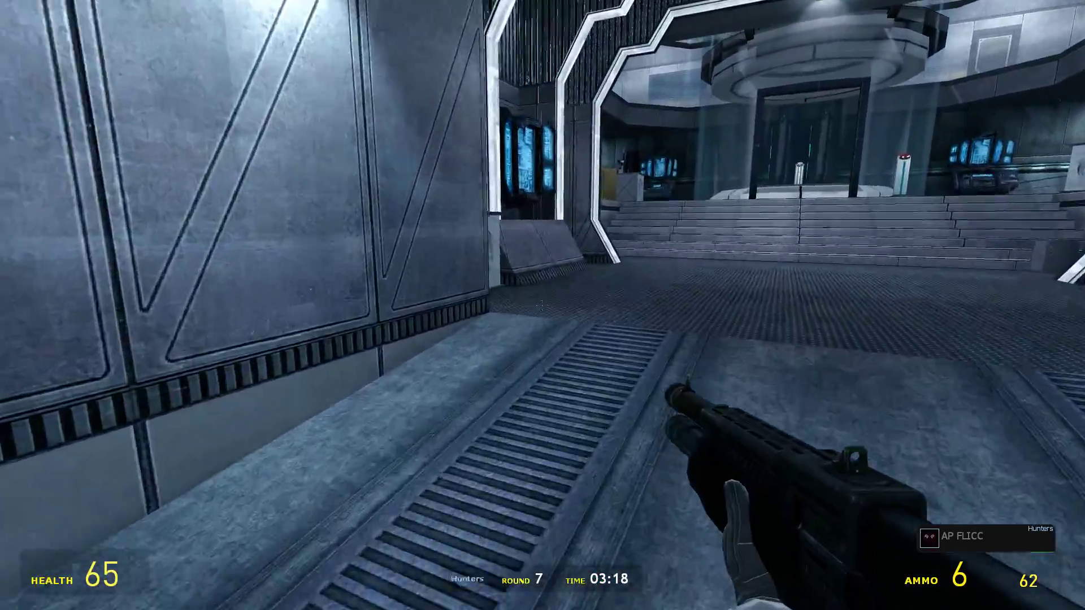
{"action": "key", "text": "w"}
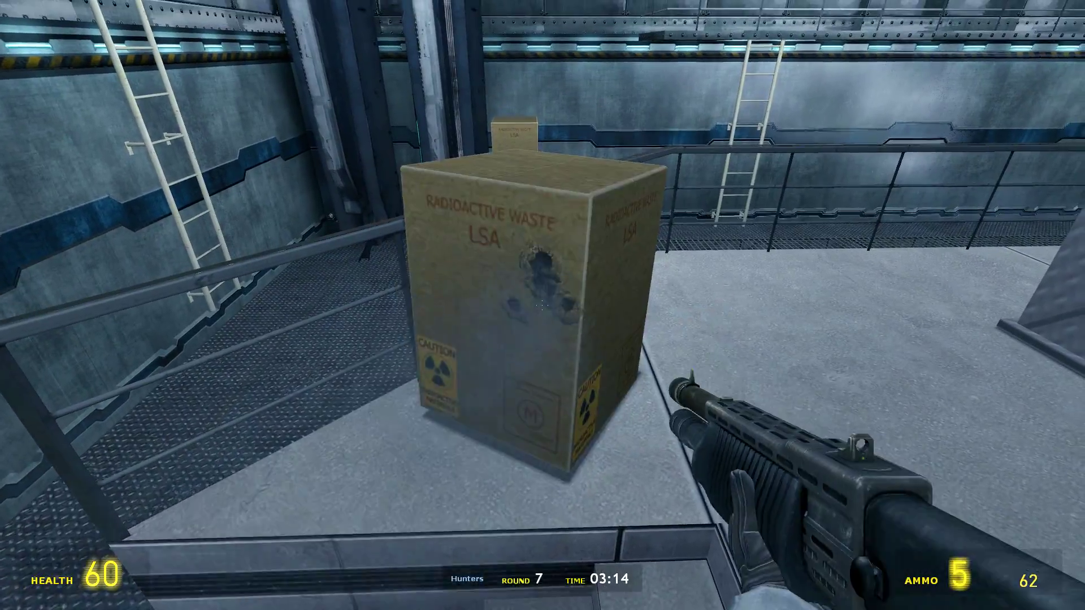
{"action": "key", "text": "w"}
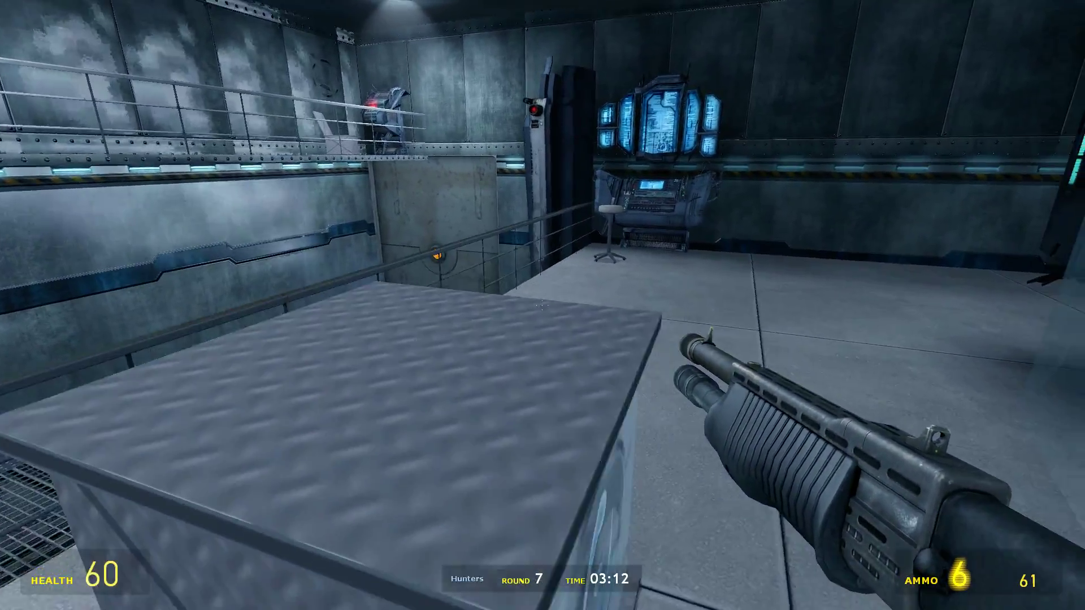
{"action": "key", "text": "w"}
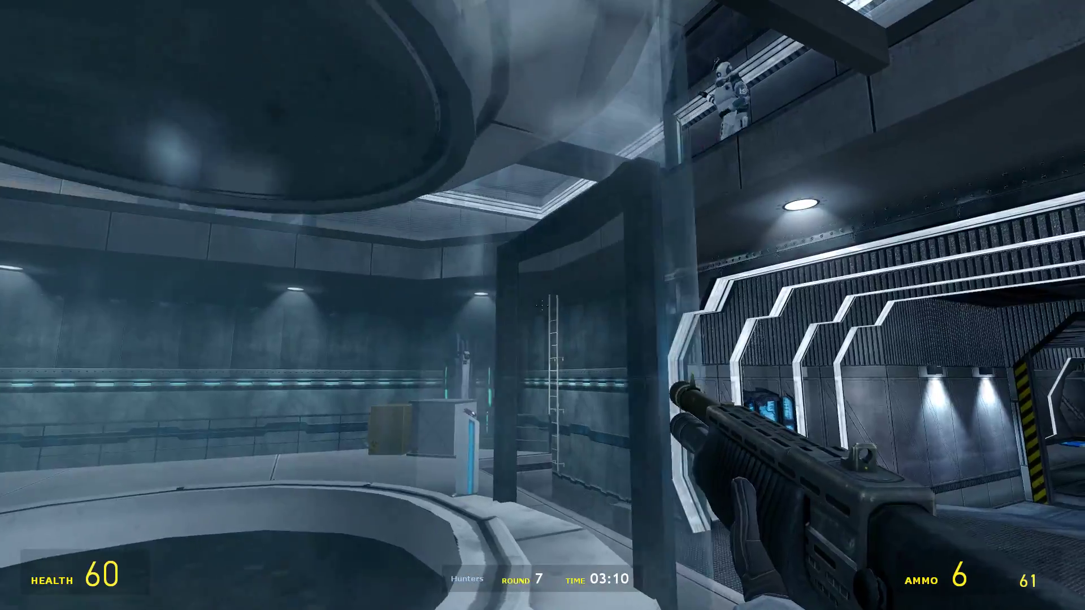
{"action": "key", "text": "w"}
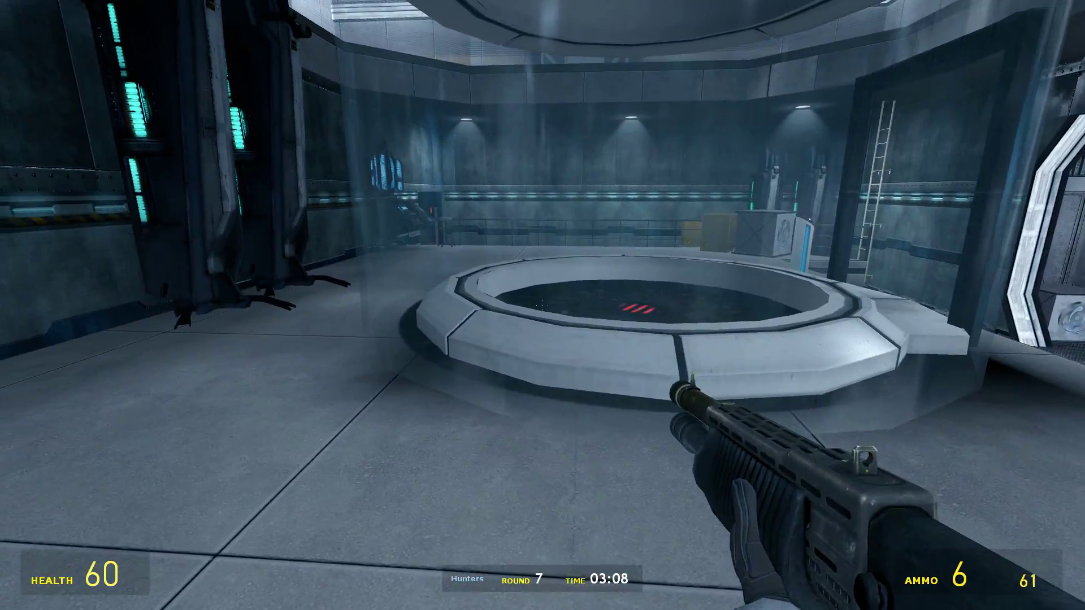
{"action": "key", "text": "w"}
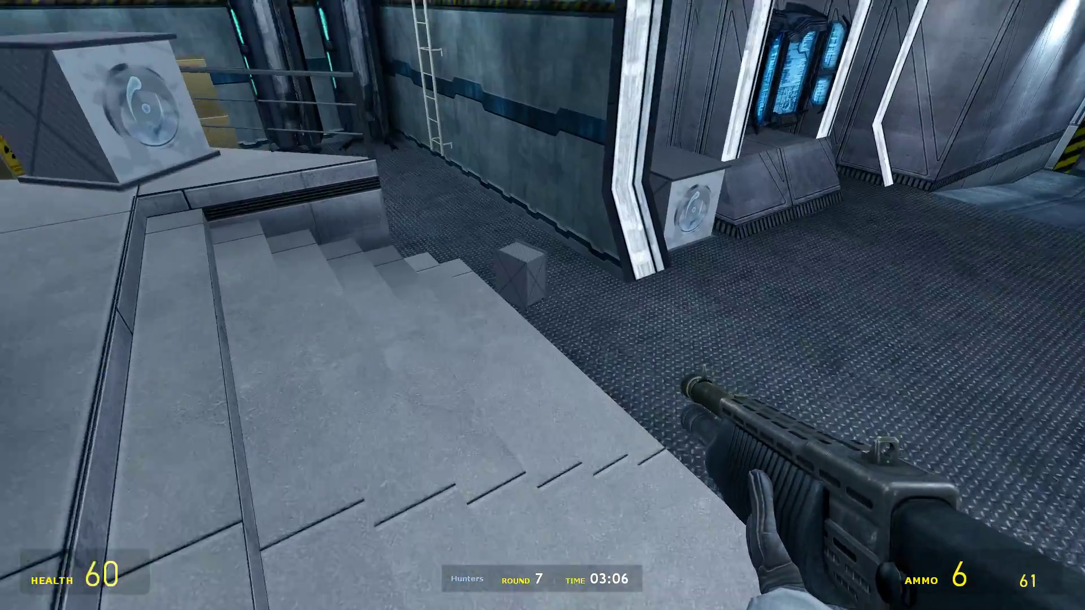
{"action": "key", "text": "w"}
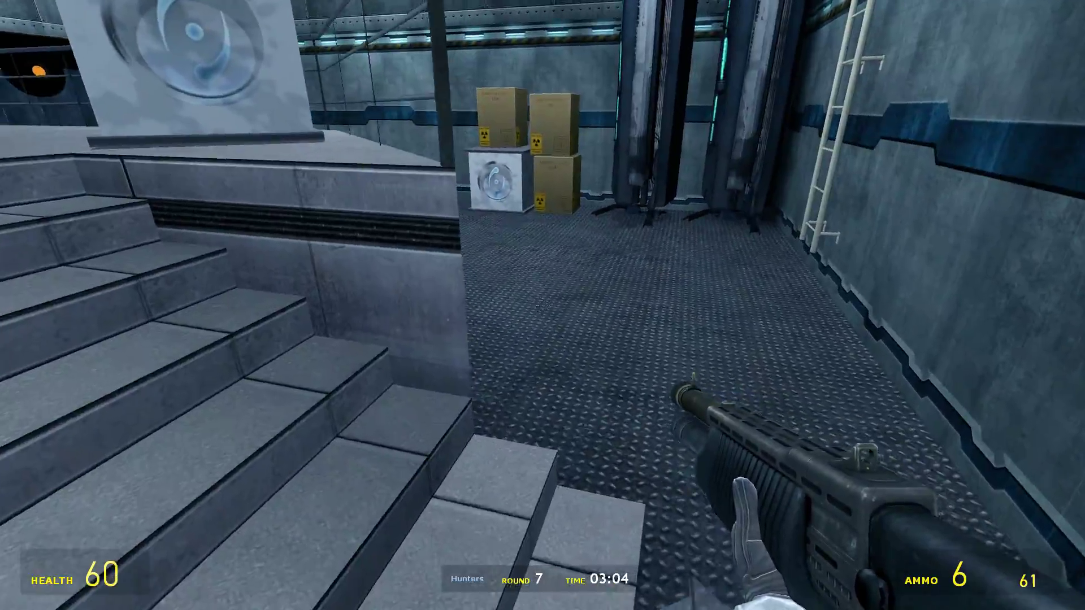
{"action": "key", "text": "w"}
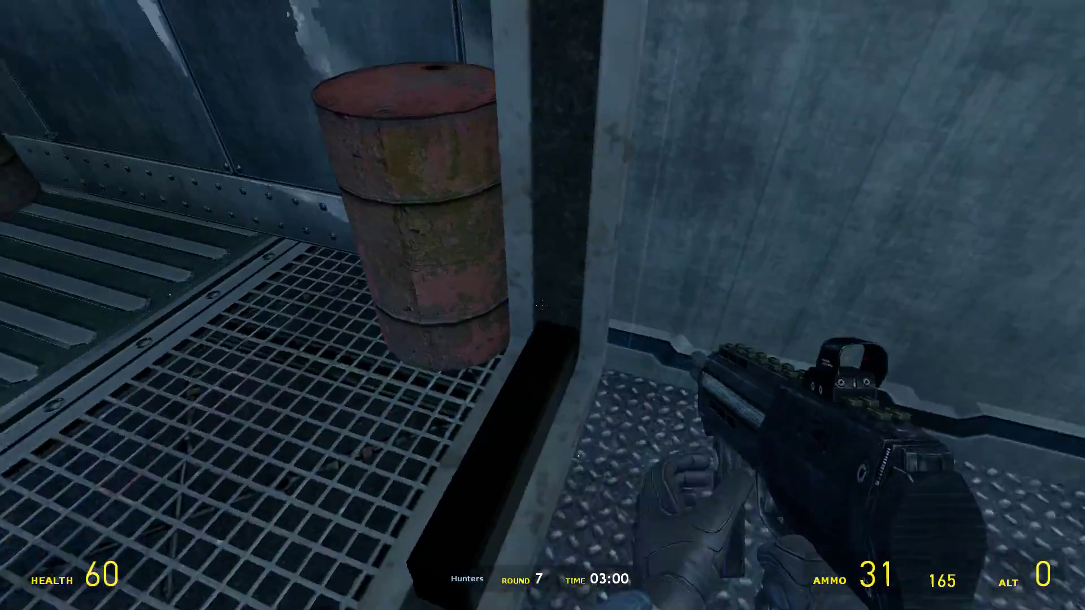
{"action": "key", "text": "w"}
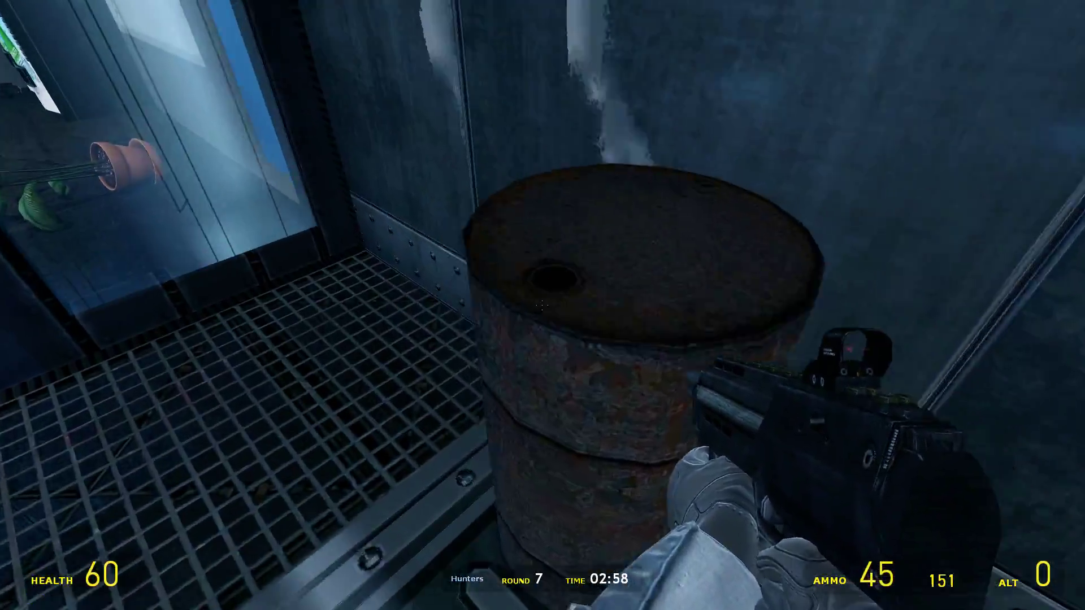
{"action": "key", "text": "w"}
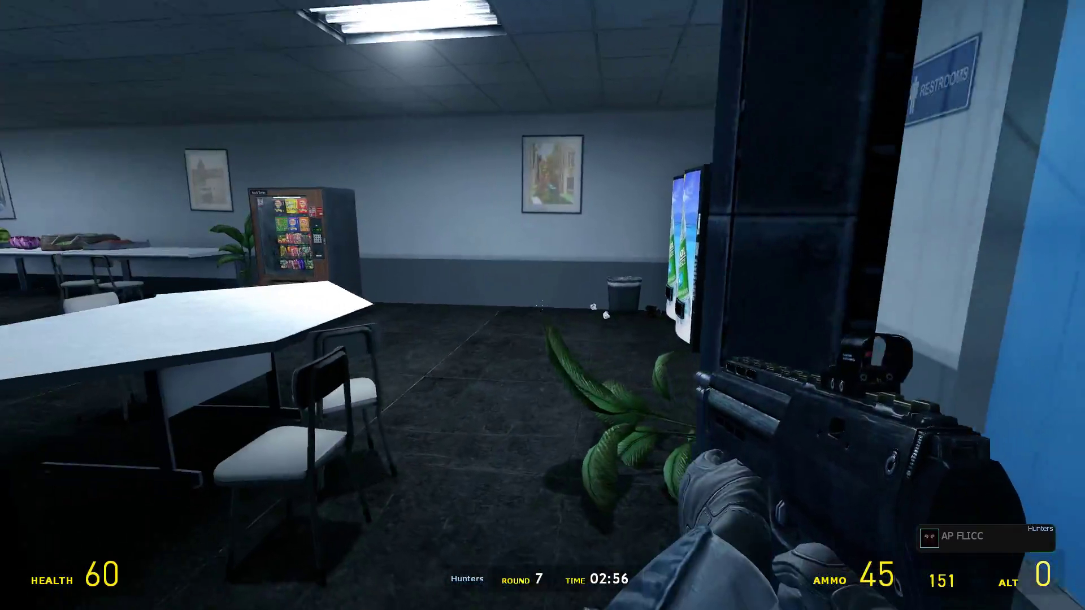
{"action": "key", "text": "w"}
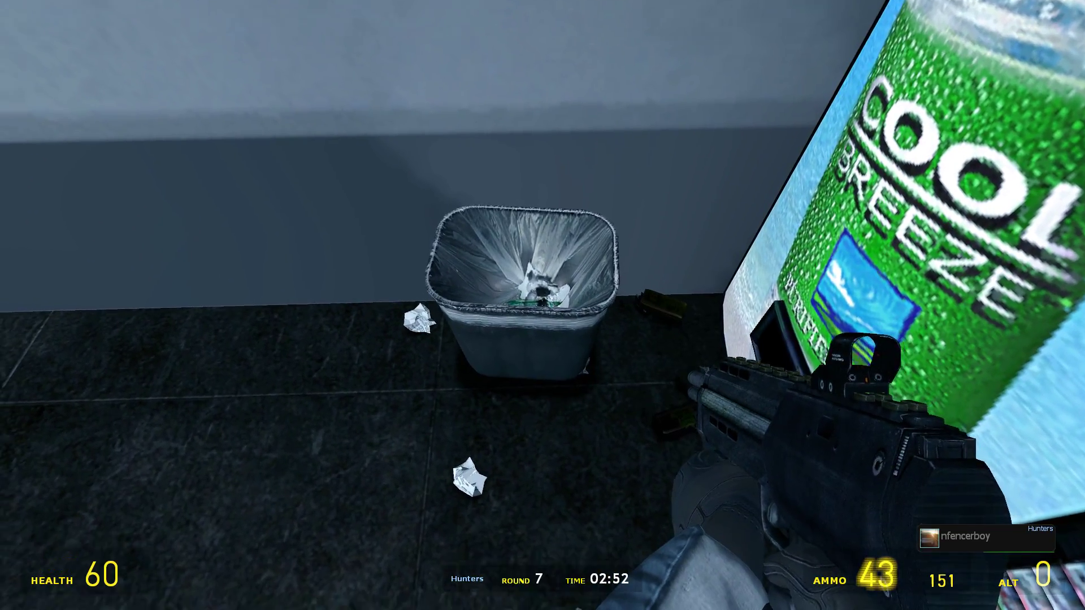
Shoot a suspected prop by the trash can, then switch to and reload the revolver
{"action": "key", "text": "r"}
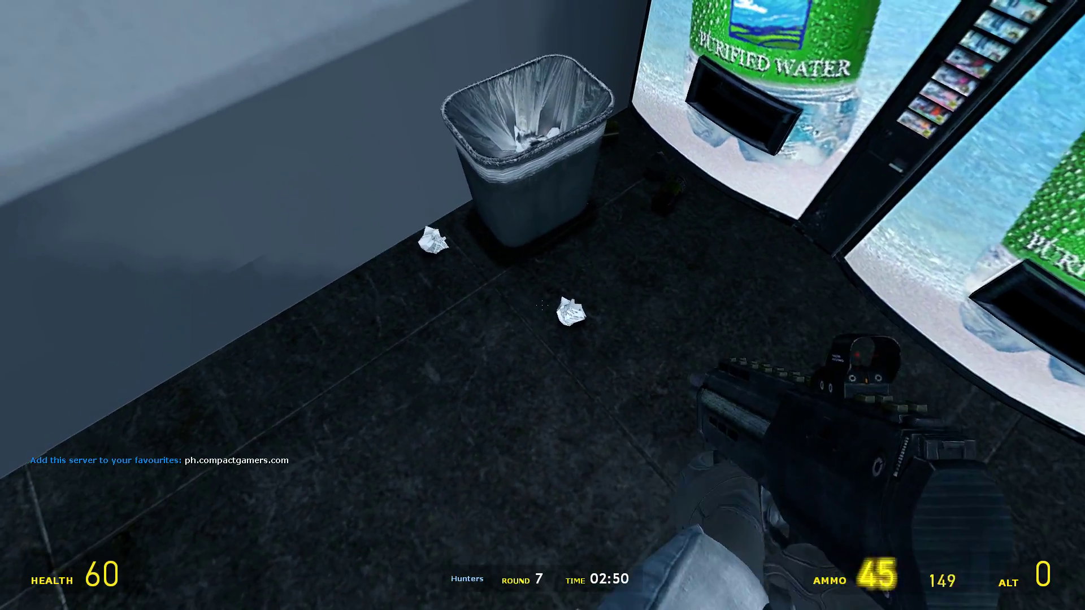
{"action": "left_click", "coordinate": [542, 305]}
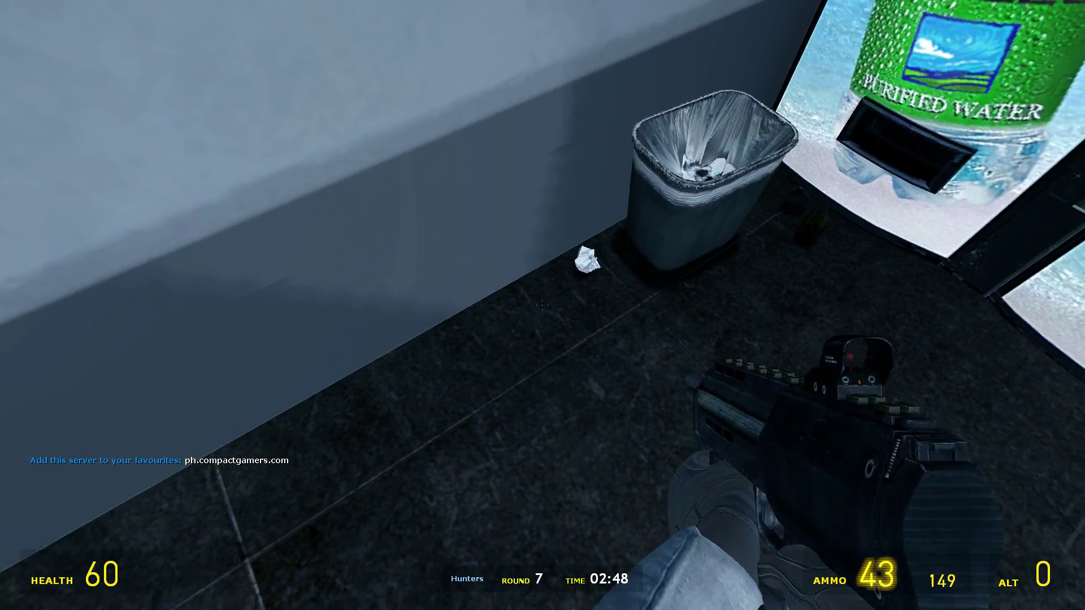
{"action": "key", "text": "r"}
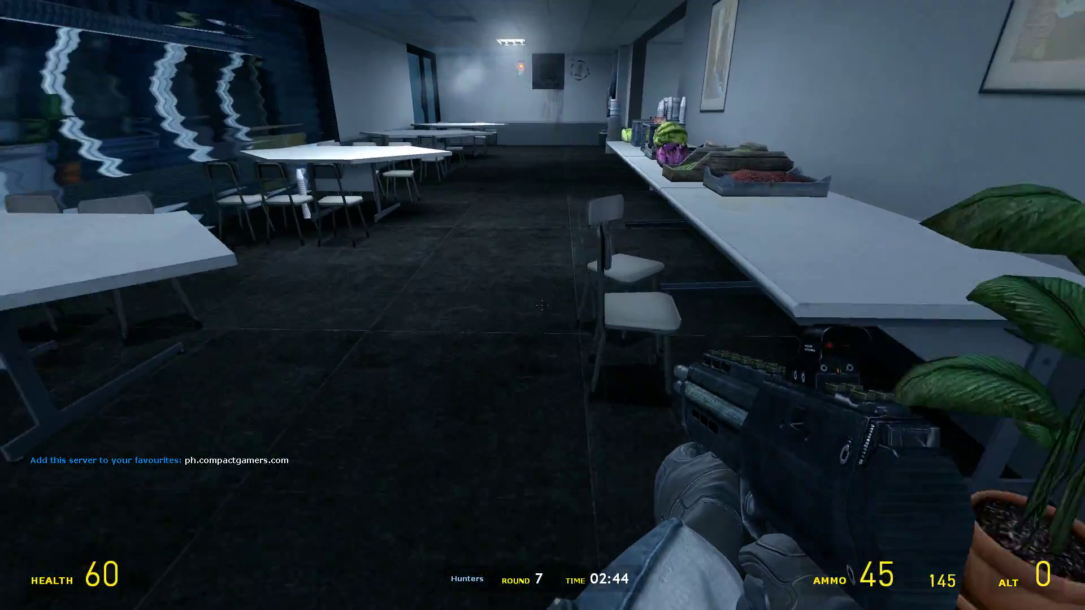
{"action": "scroll", "coordinate": [543, 305], "scroll_direction": "up", "scroll_amount": 1}
{"action": "left_click", "coordinate": [542, 305]}
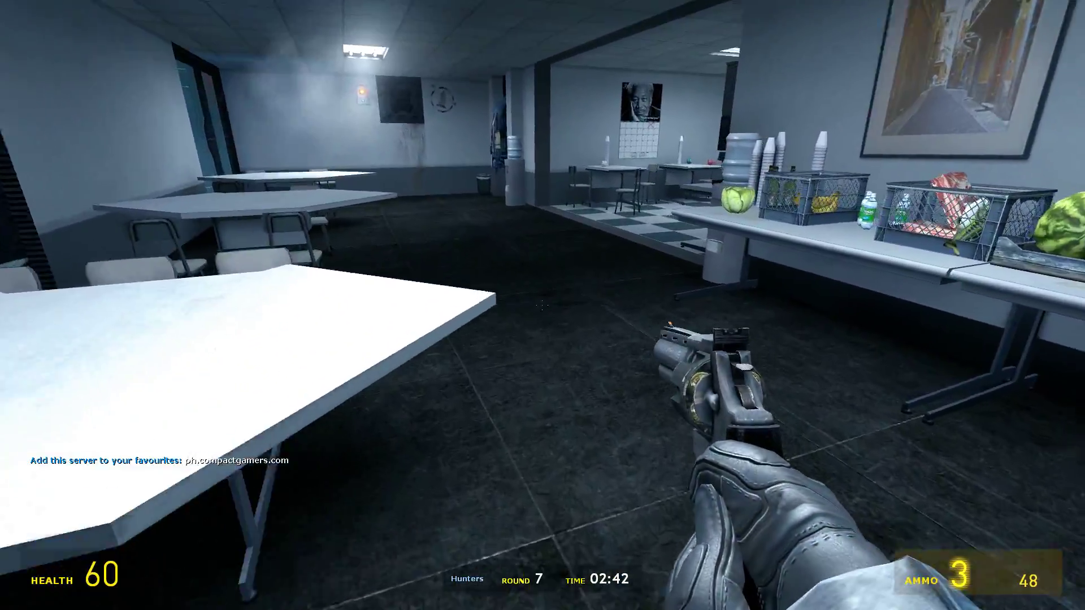
{"action": "key", "text": "r"}
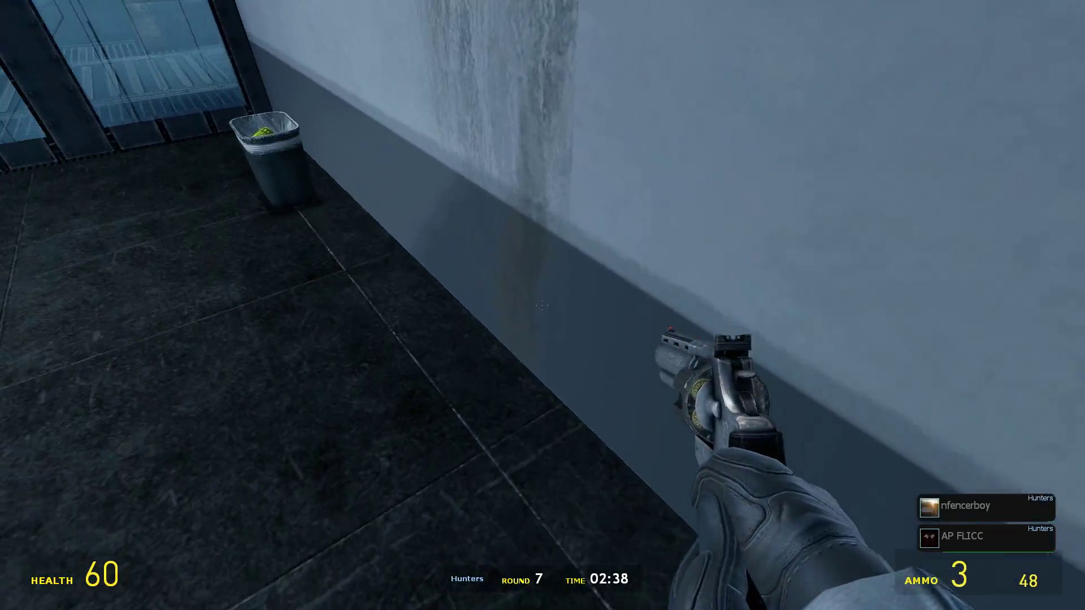
Cross the glass-walled room to the break-room vending machines with the SMG
{"action": "key", "text": "w"}
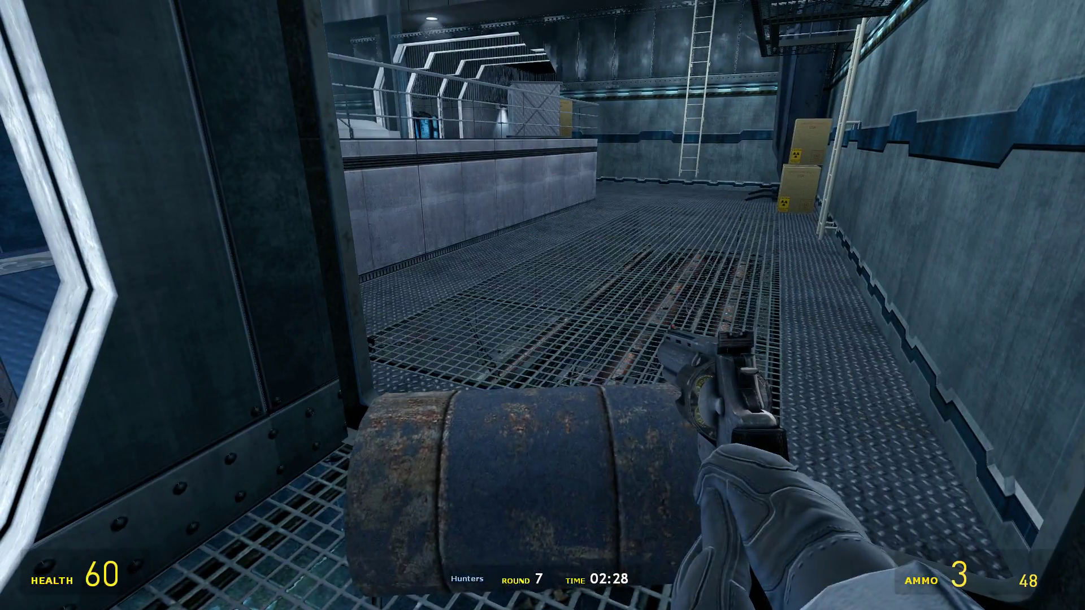
{"action": "key", "text": "w"}
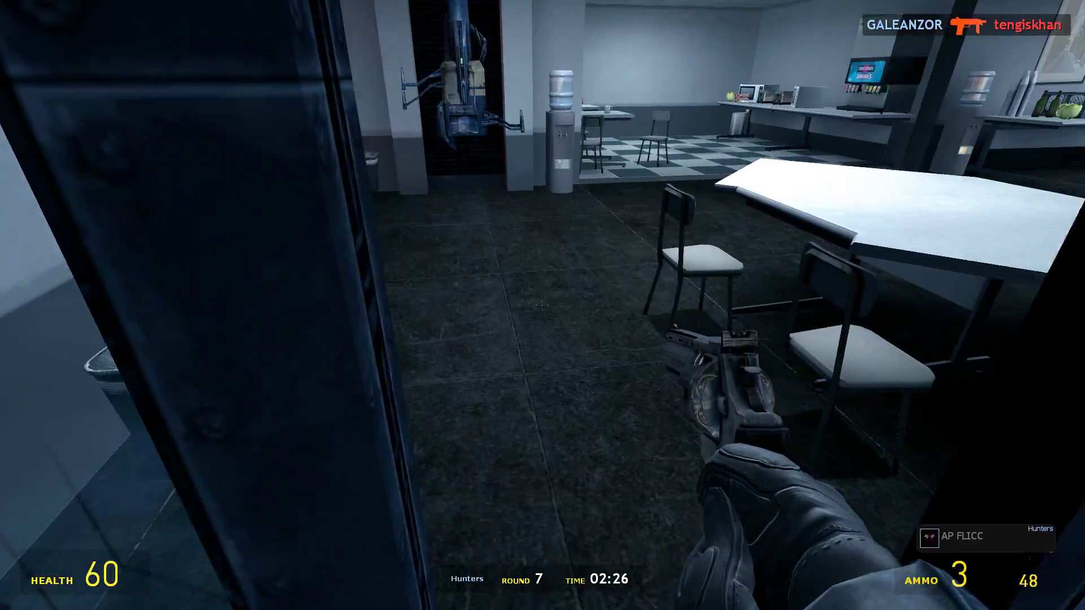
{"action": "key", "text": "w"}
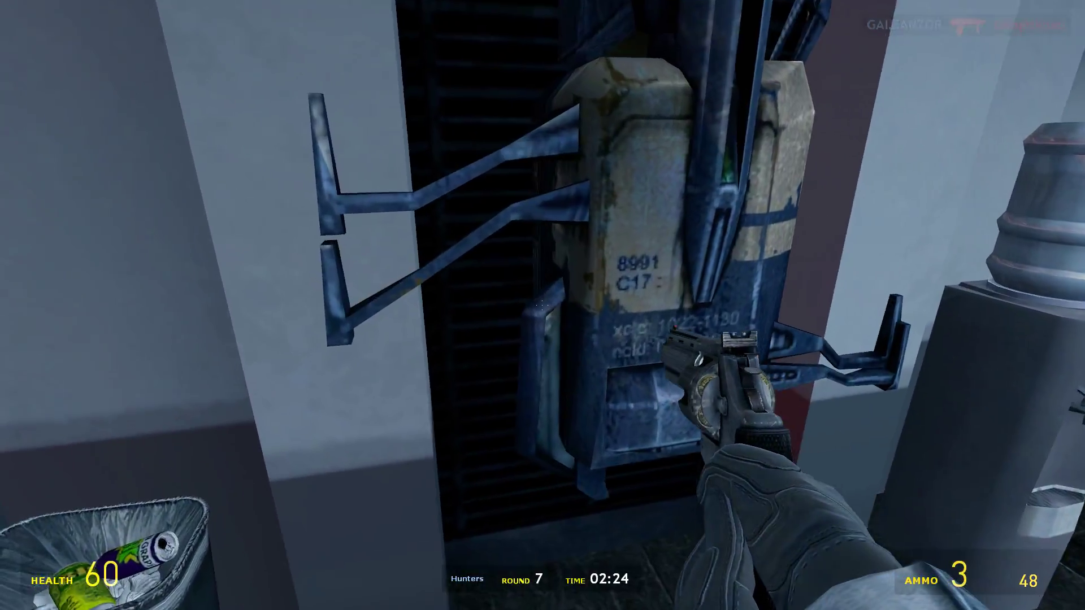
{"action": "key", "text": "w"}
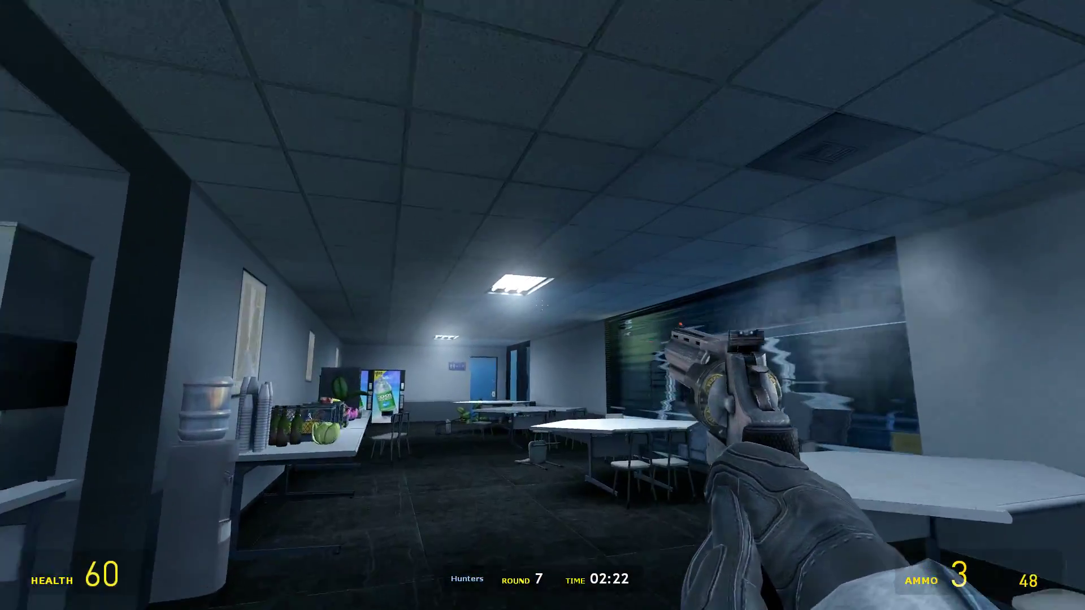
{"action": "key", "text": "3"}
{"action": "key", "text": "w"}
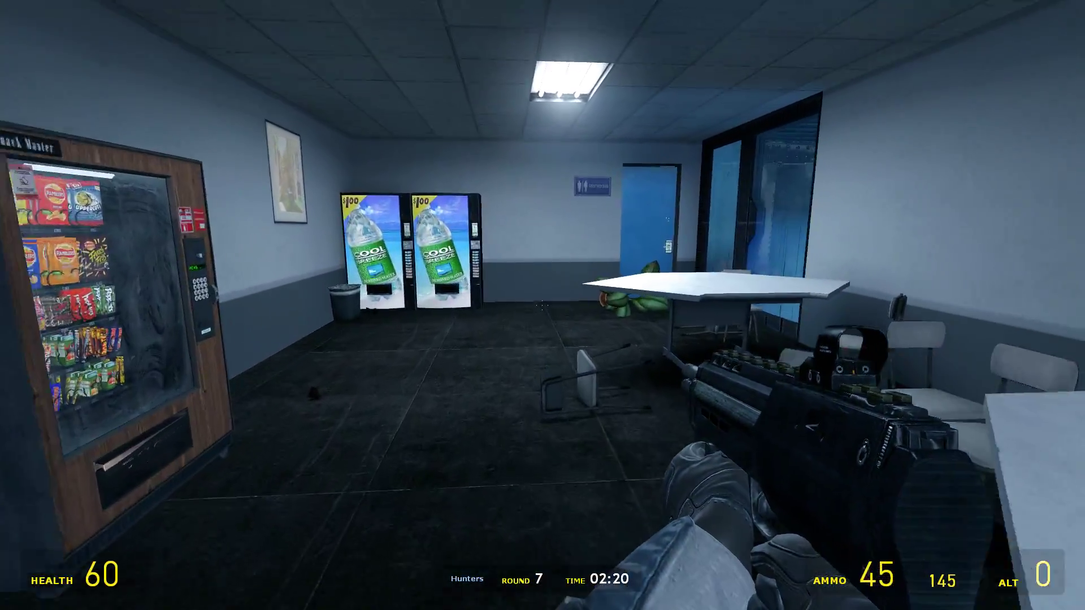
{"action": "key", "text": "w"}
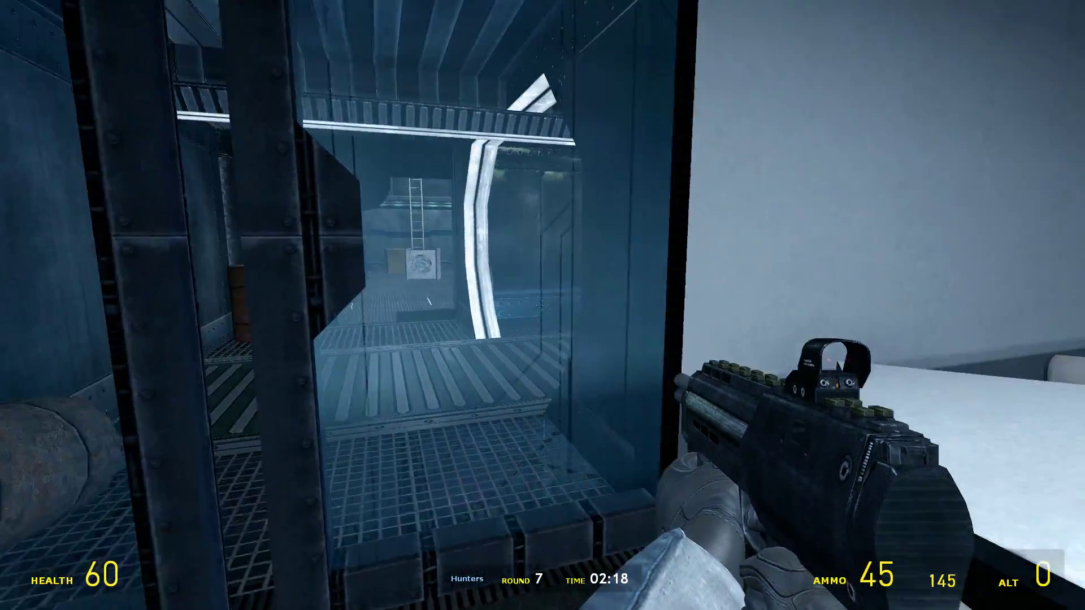
Shoot a suspected disguised prop, then inspect the tables and fallen chairs
{"action": "left_click", "coordinate": [543, 306]}
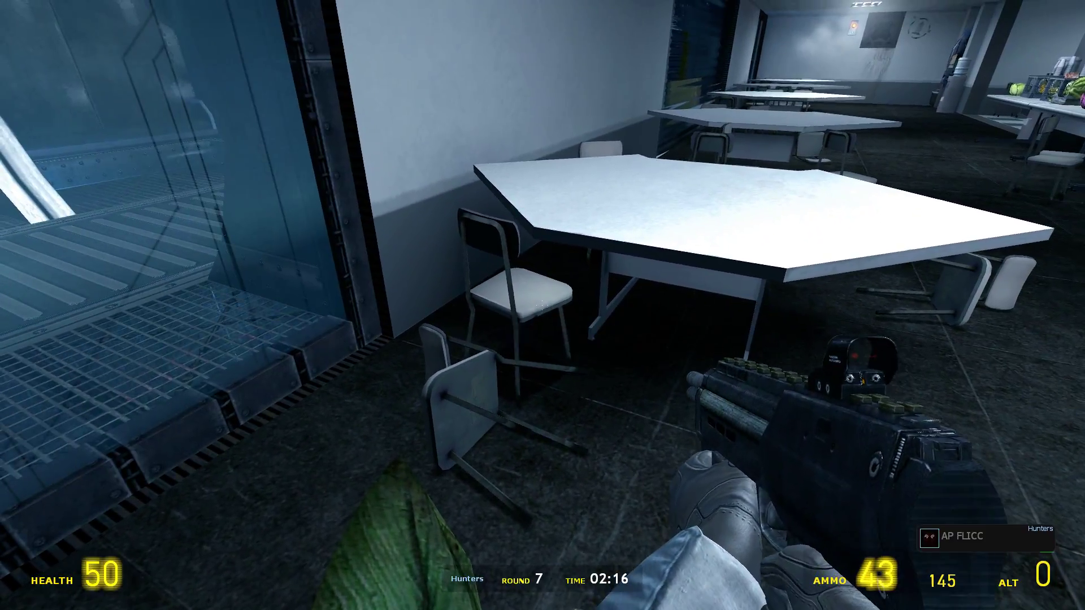
{"action": "key", "text": "w"}
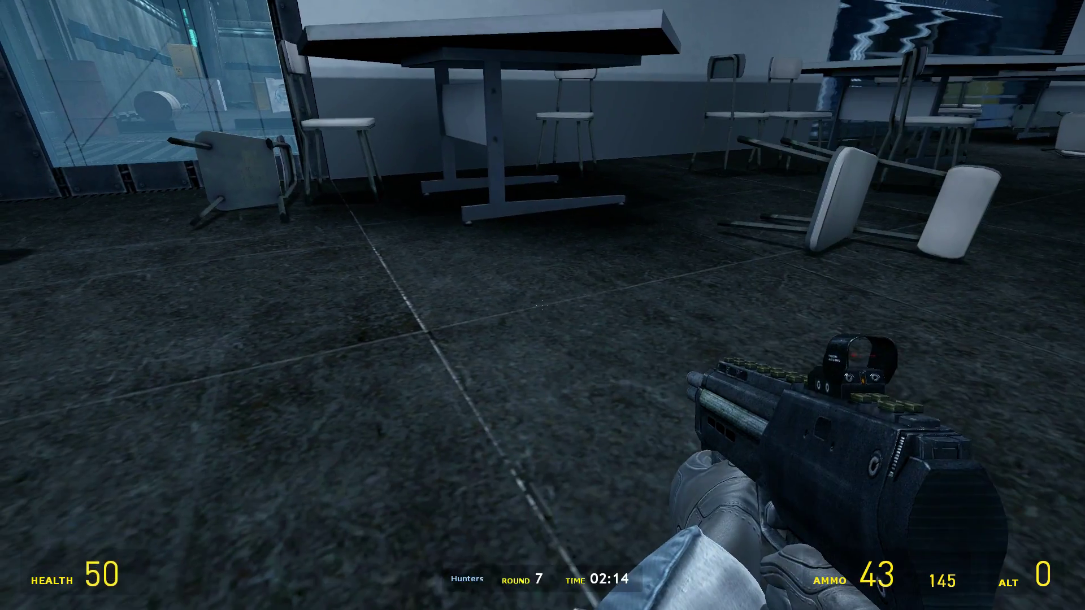
{"action": "key", "text": "w"}
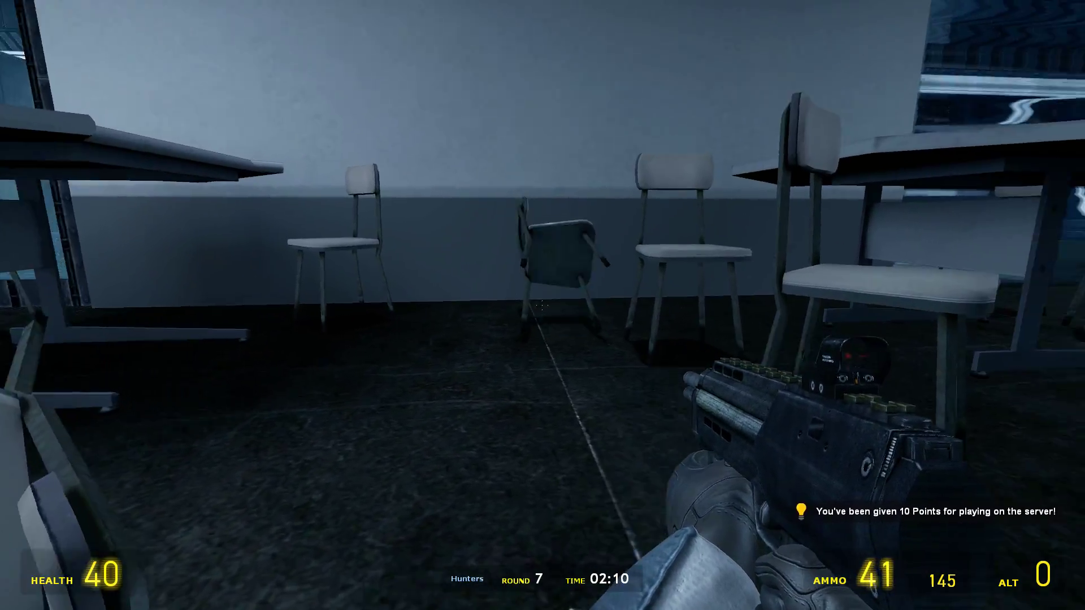
{"action": "key", "text": "w"}
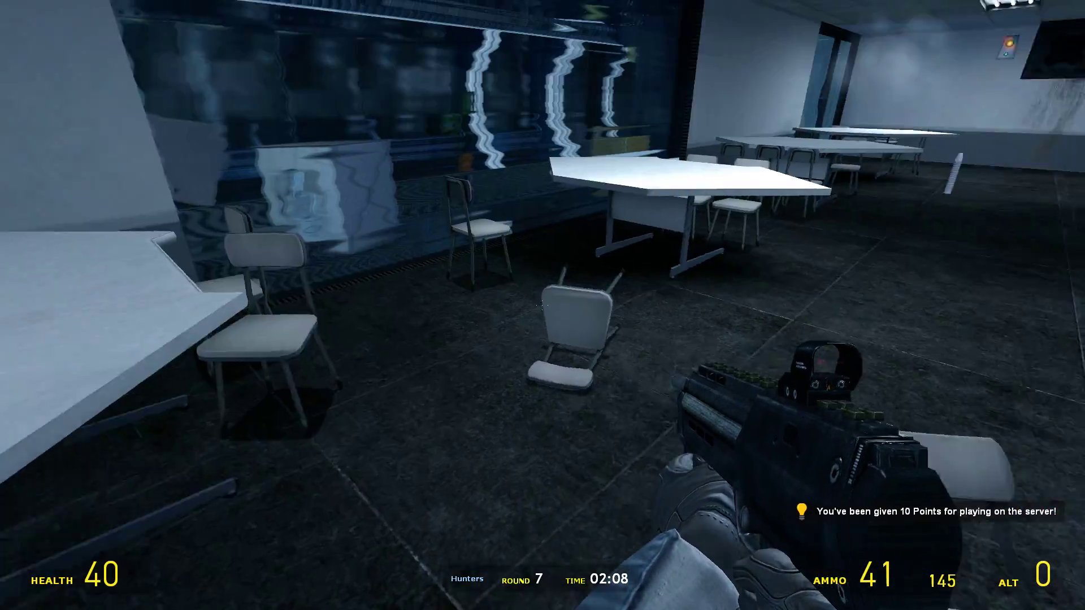
{"action": "key", "text": "w"}
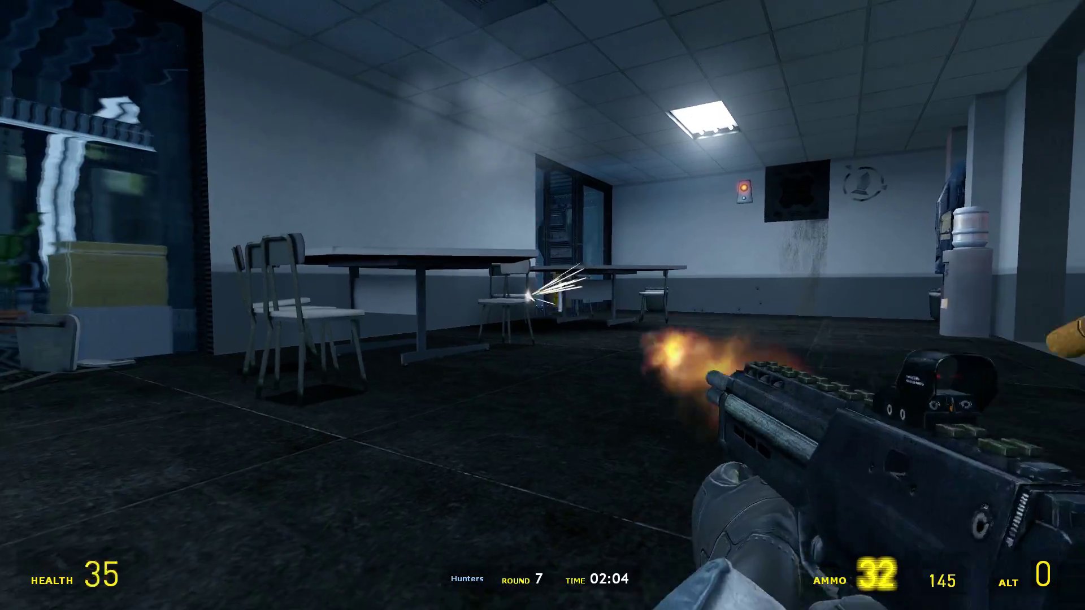
Reload and inspect the counter's toasters, meat and microwave, then reach the calendar table
{"action": "key", "text": "w"}
{"action": "key", "text": "w"}
{"action": "key", "text": "r"}
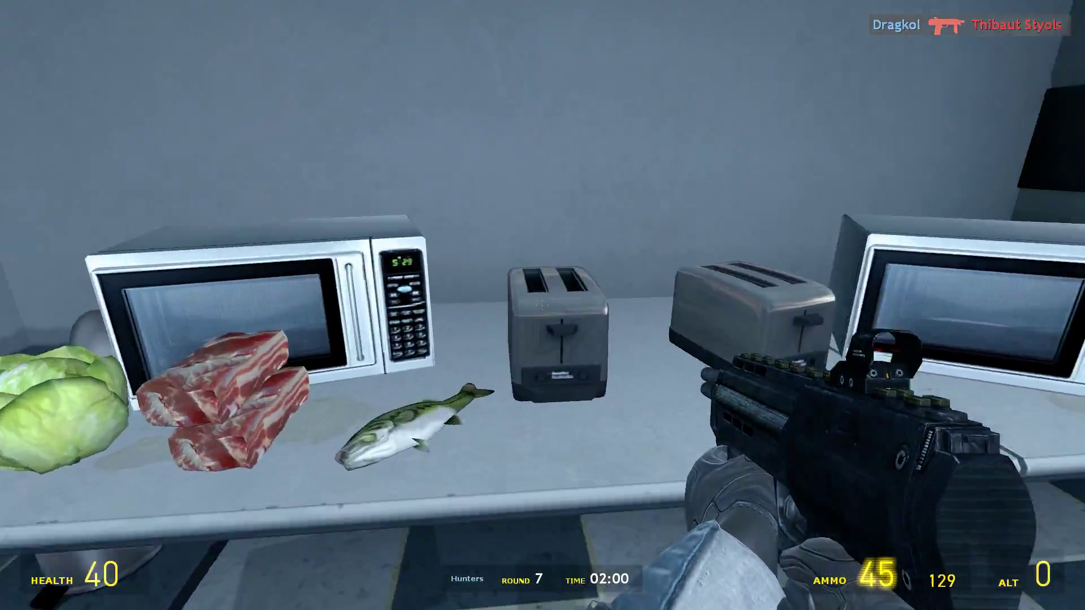
{"action": "key", "text": "w"}
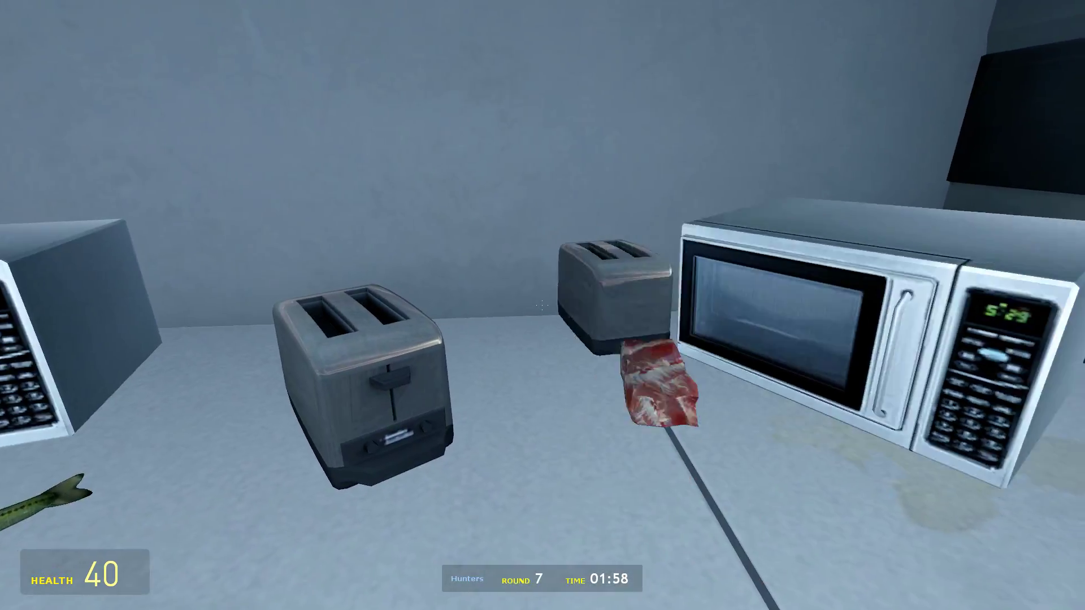
{"action": "key", "text": "s"}
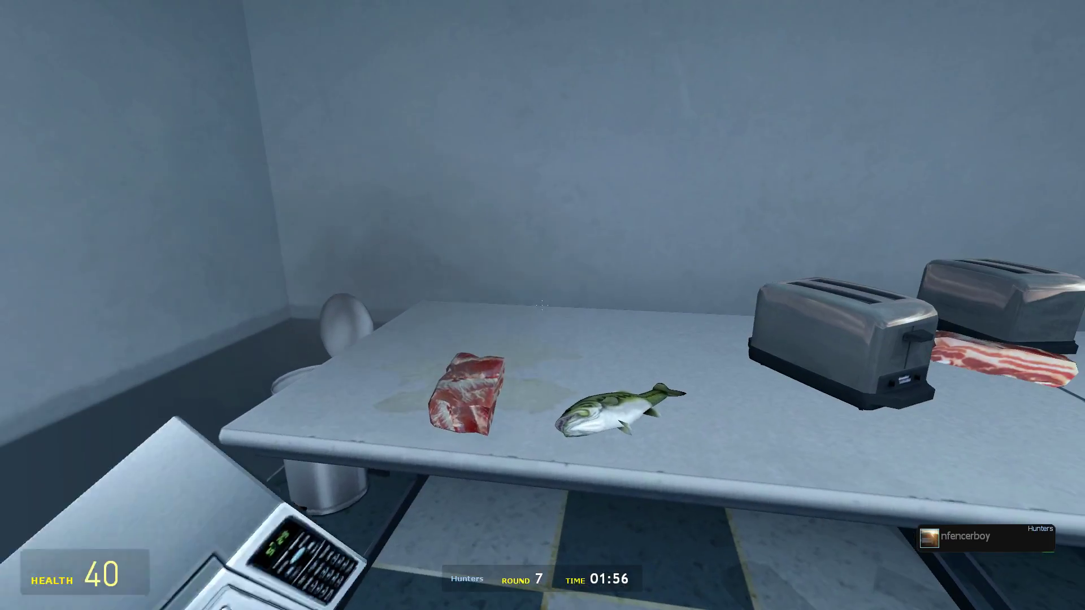
{"action": "key", "text": "w"}
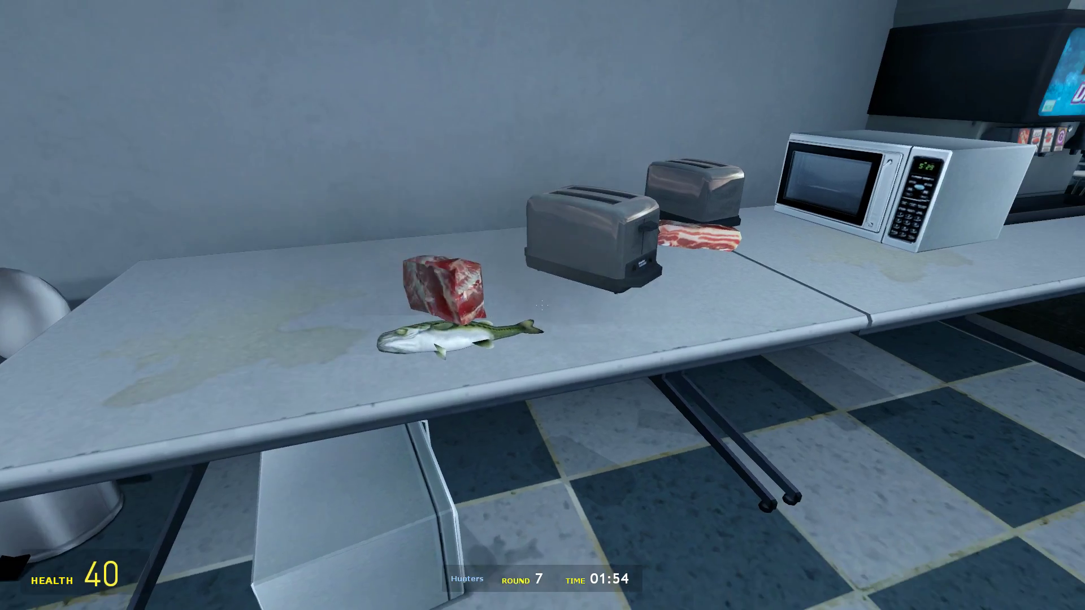
{"action": "key", "text": "w"}
{"action": "key", "text": "w"}
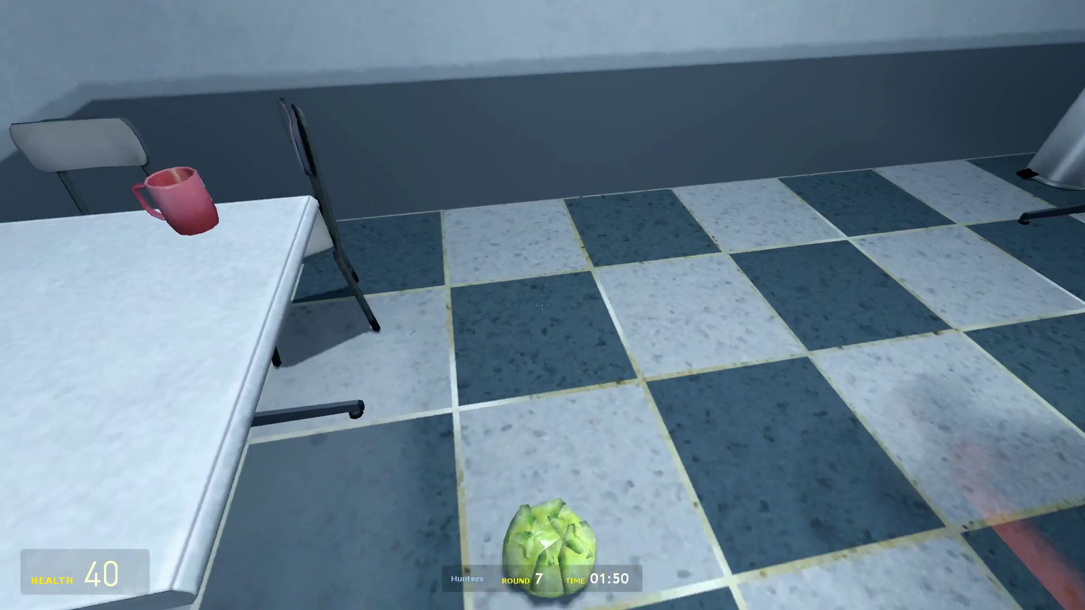
Pass the fridge and trash can, crouch under the cafeteria tables, then reach the vending machines
{"action": "key", "text": "w"}
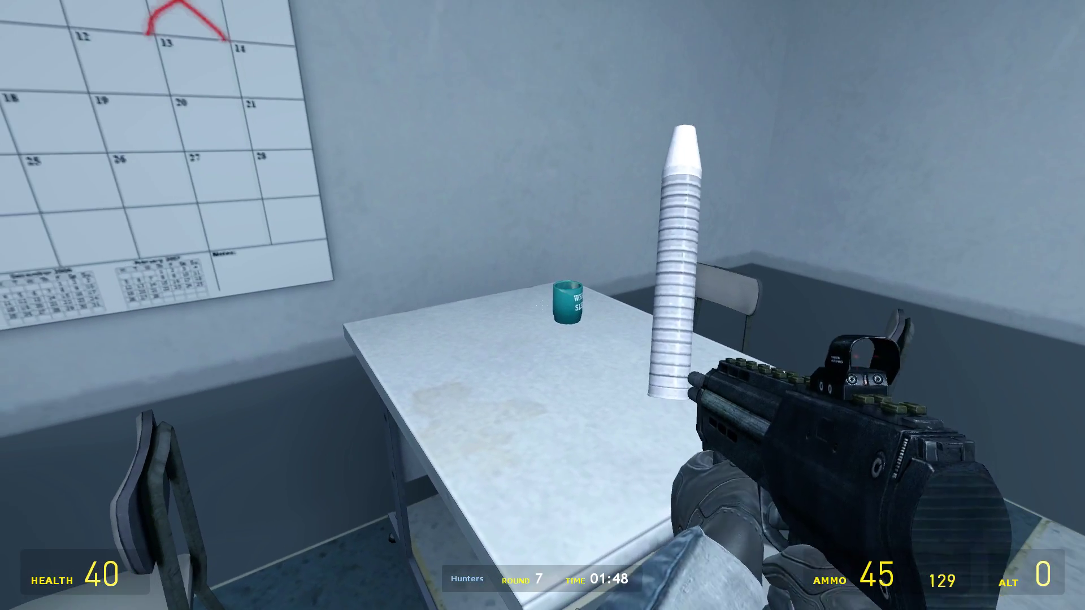
{"action": "key", "text": "w"}
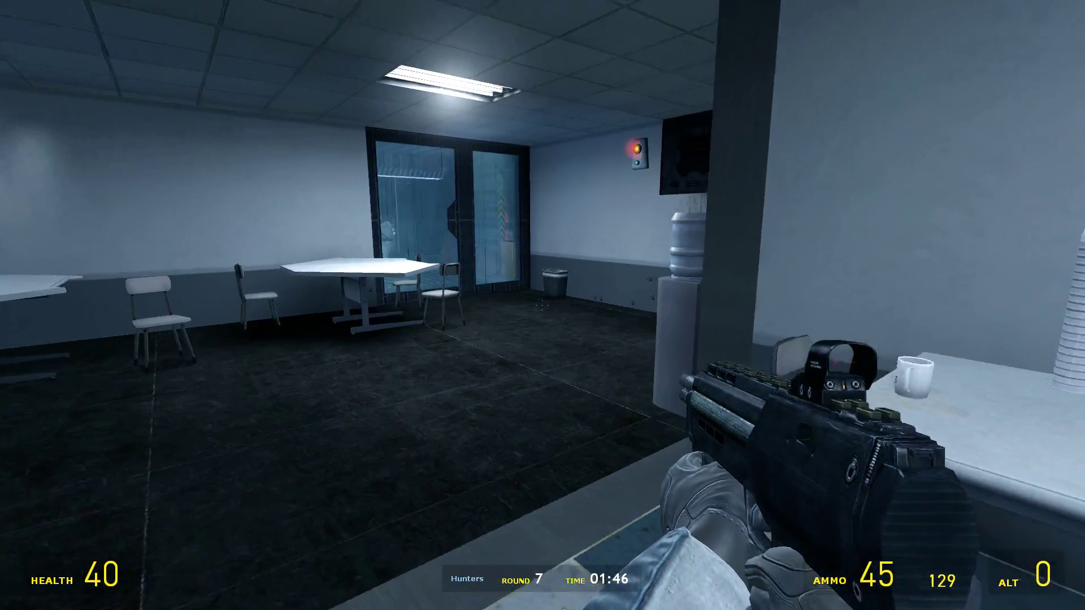
{"action": "key", "text": "w"}
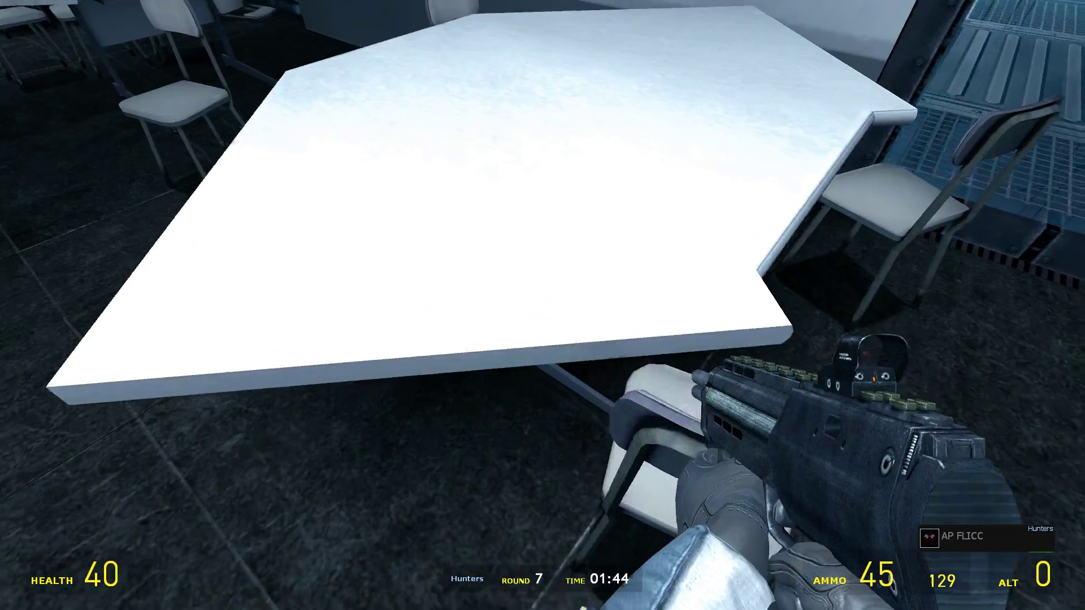
{"action": "key", "text": "w"}
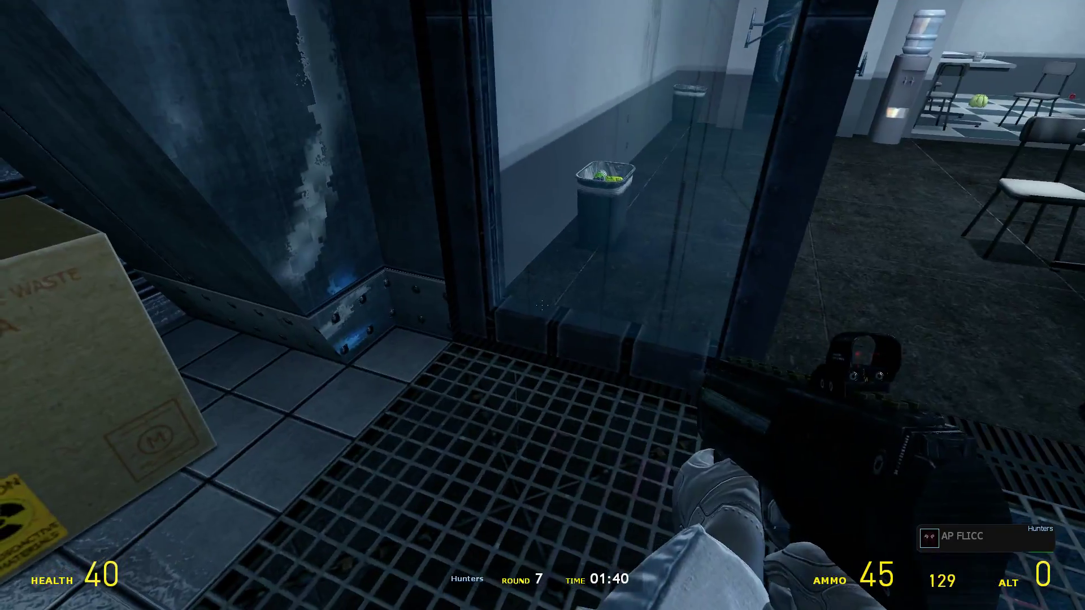
{"action": "key", "text": "w"}
{"action": "key", "text": "w"}
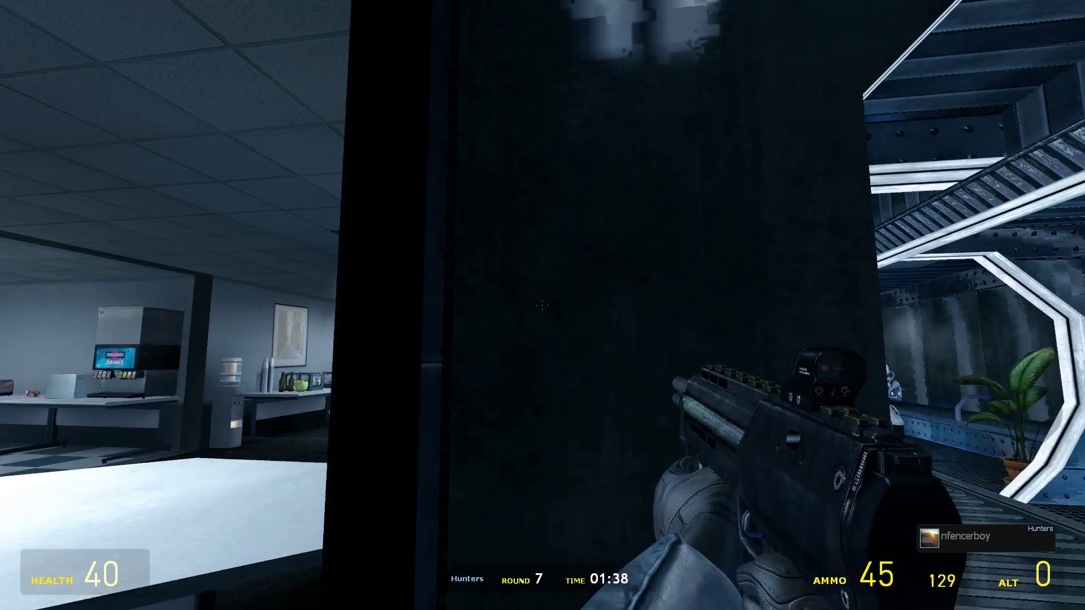
{"action": "key", "text": "w"}
{"action": "key", "text": "ctrl"}
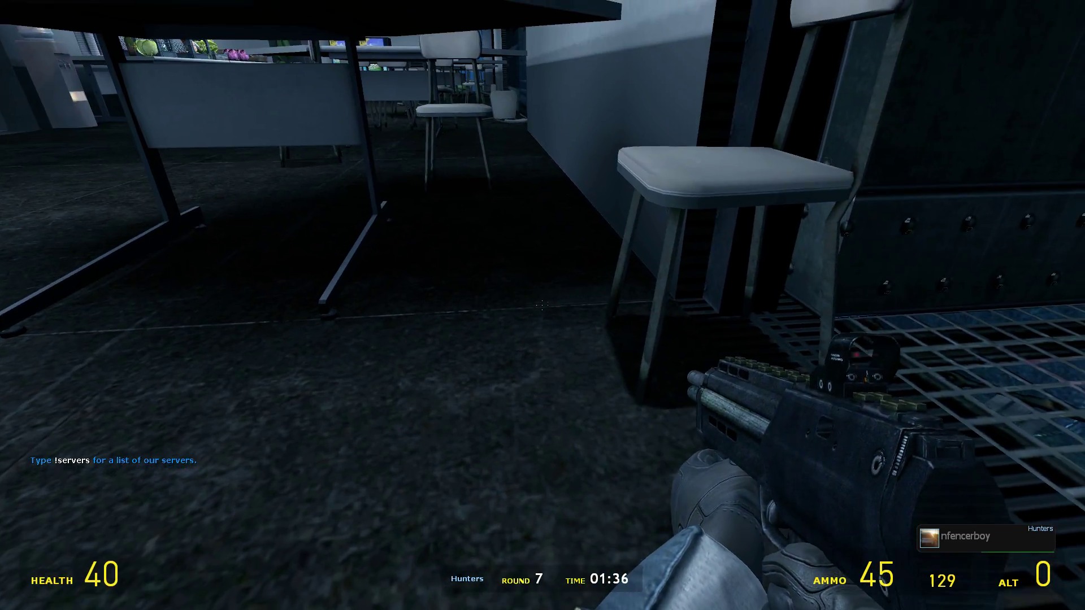
{"action": "key", "text": "s"}
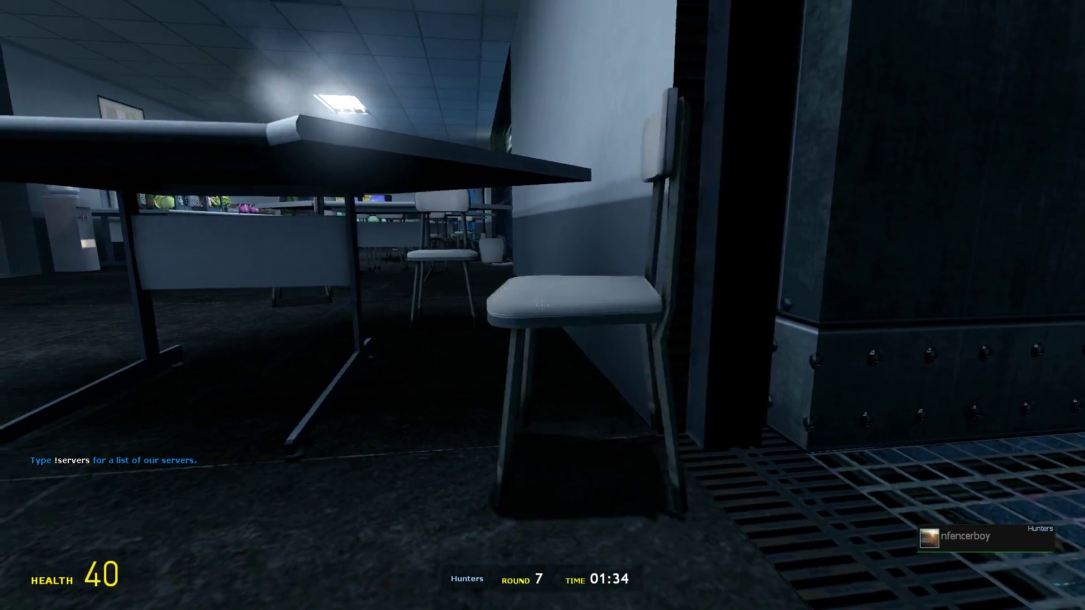
{"action": "key", "text": "a"}
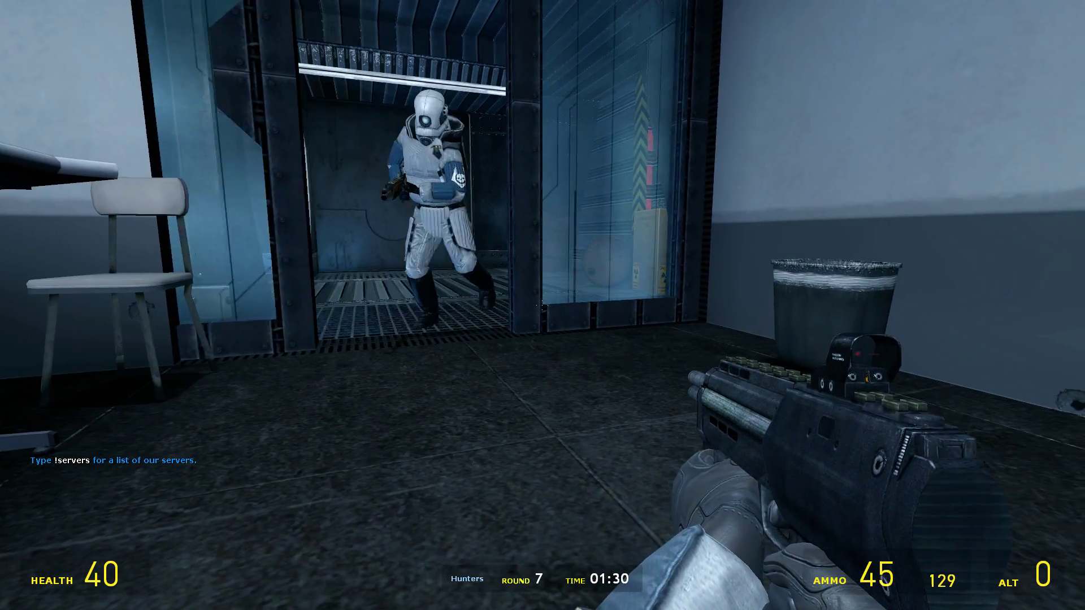
{"action": "key", "text": "w"}
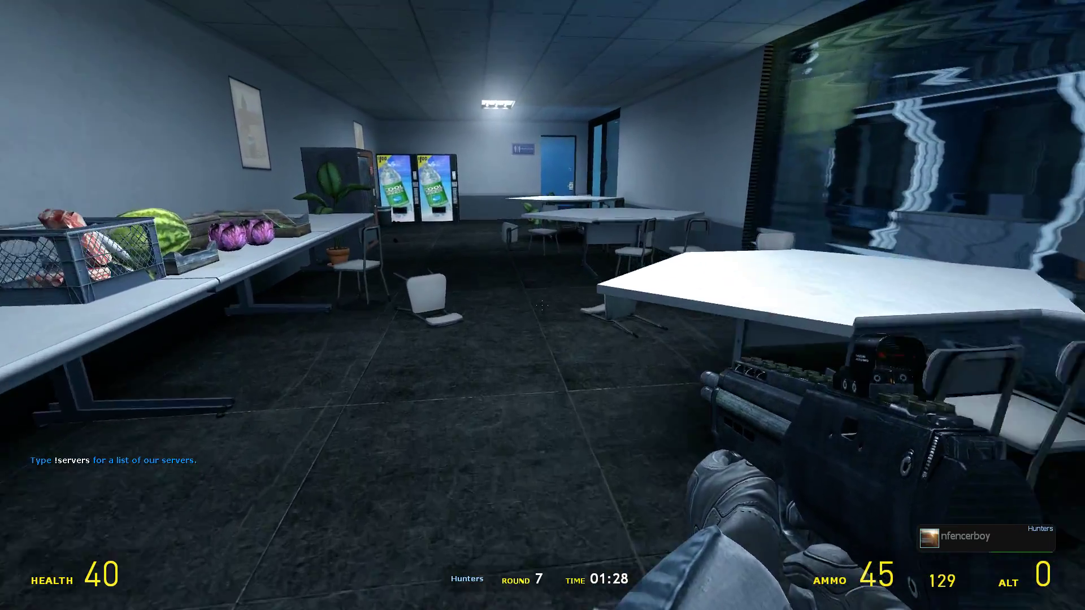
{"action": "key", "text": "w"}
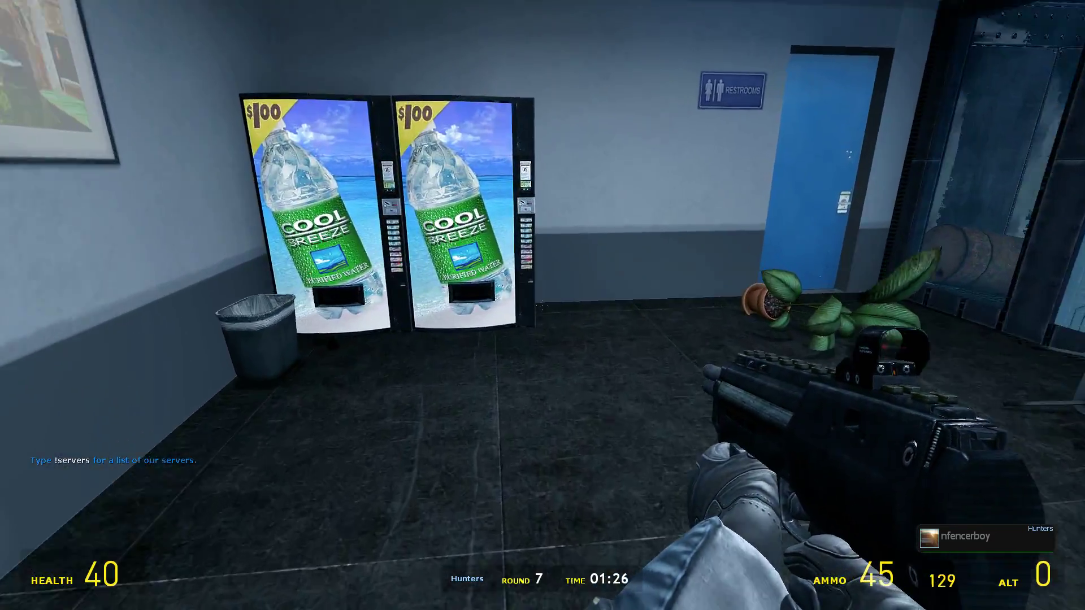
Inspect the restroom's urinals, hand dryer and stalls, then walk back into the cafeteria
{"action": "key", "text": "w"}
{"action": "key", "text": "w"}
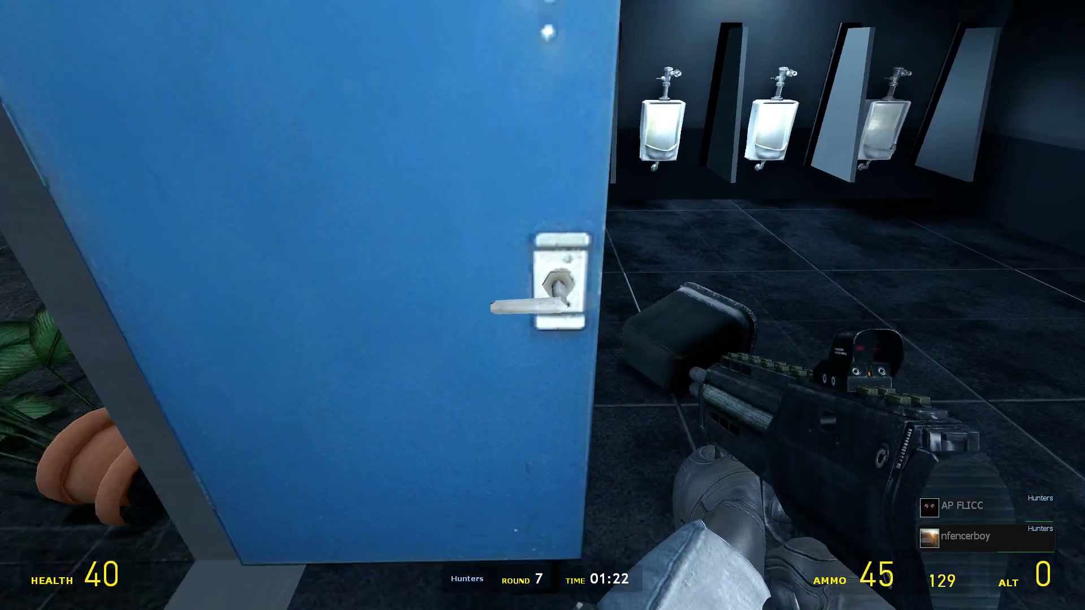
{"action": "key", "text": "w"}
{"action": "key", "text": "w"}
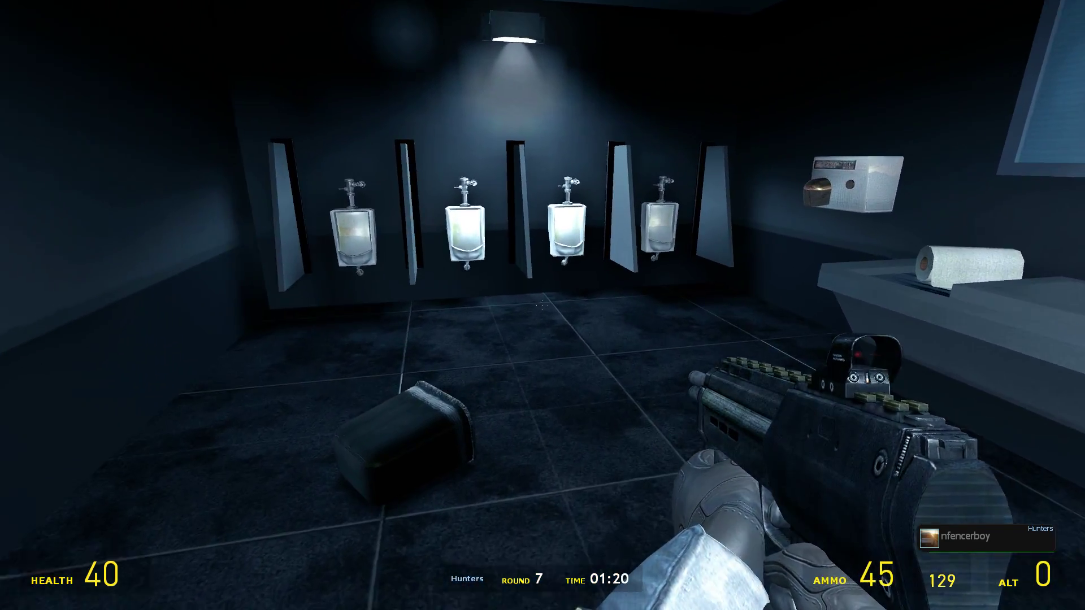
{"action": "key", "text": "w"}
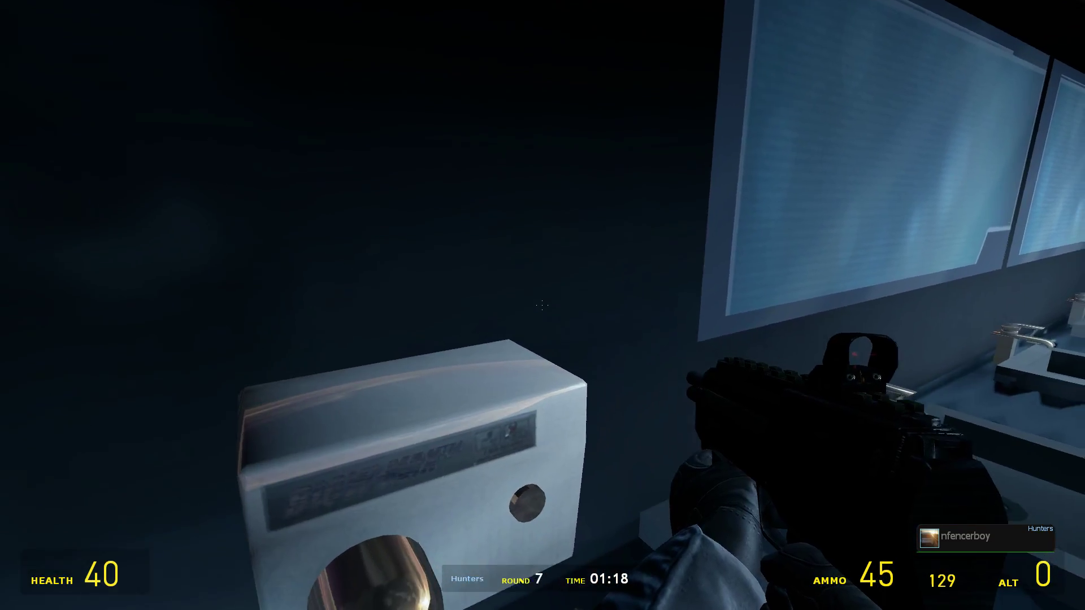
{"action": "key", "text": "w"}
{"action": "key", "text": "w"}
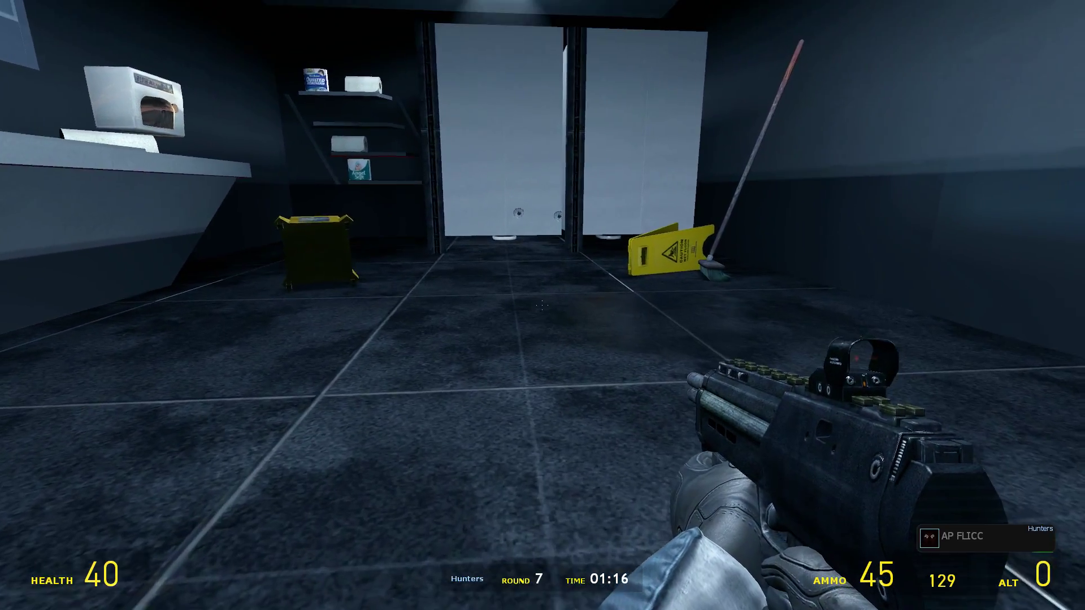
{"action": "key", "text": "w"}
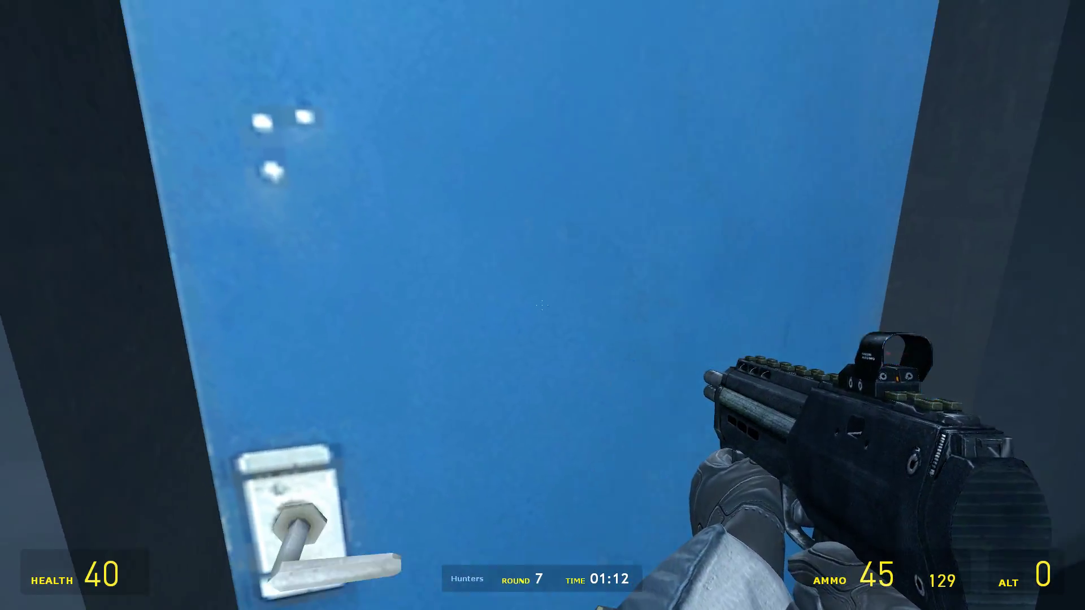
{"action": "key", "text": "w"}
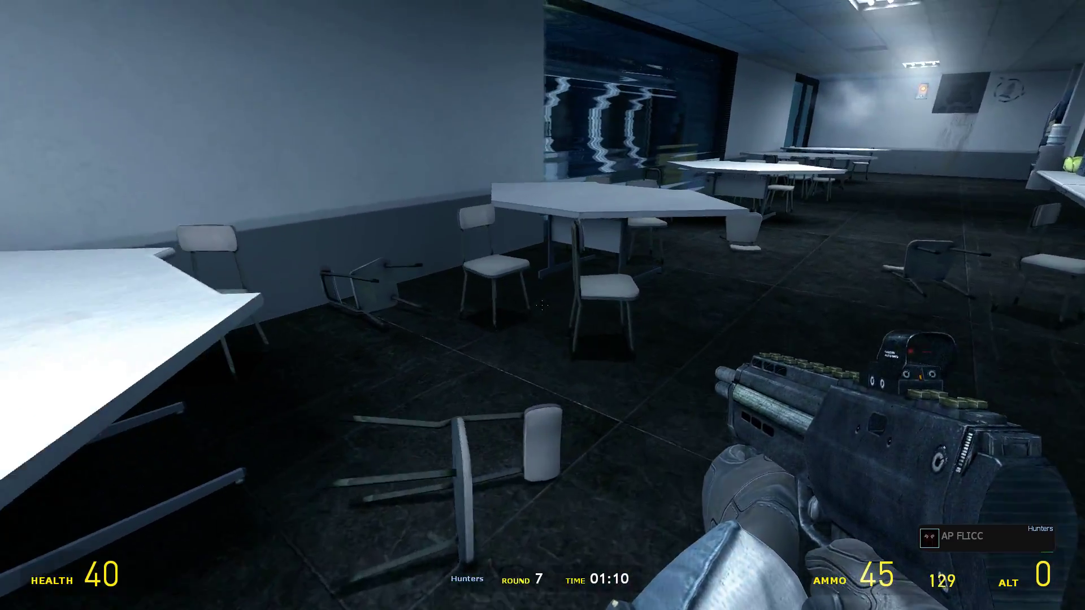
Search the cafeteria's overturned chairs and the grated corridor past the crate
{"action": "key", "text": "w"}
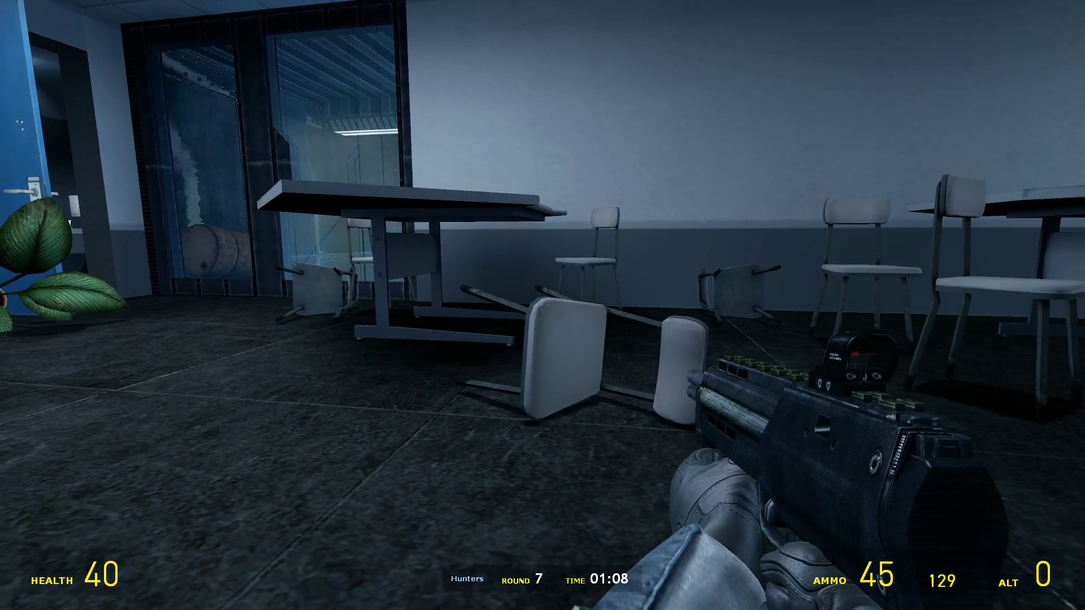
{"action": "key", "text": "w"}
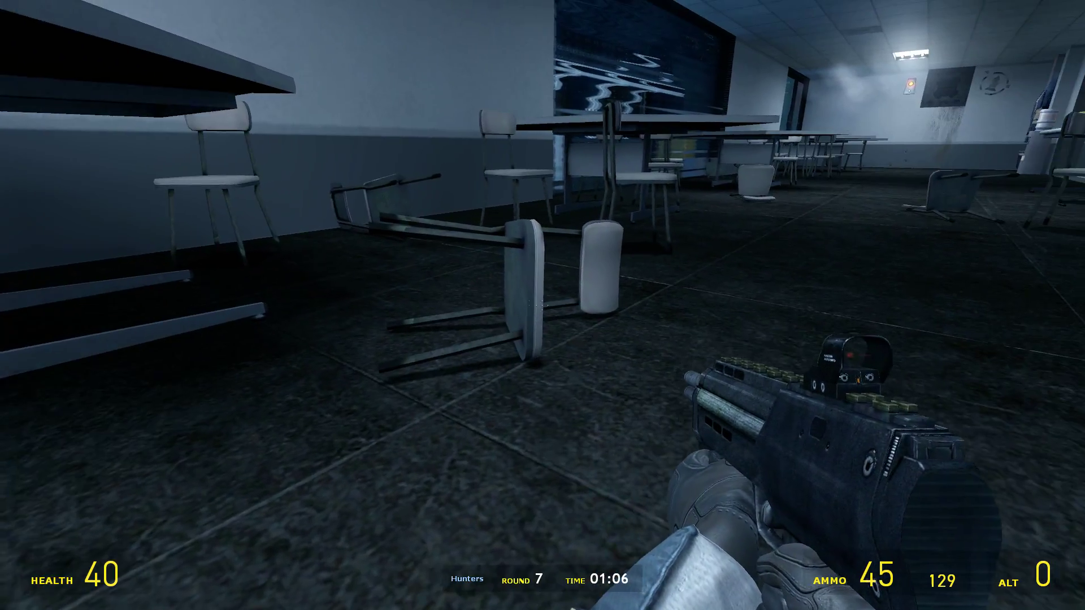
{"action": "key", "text": "w"}
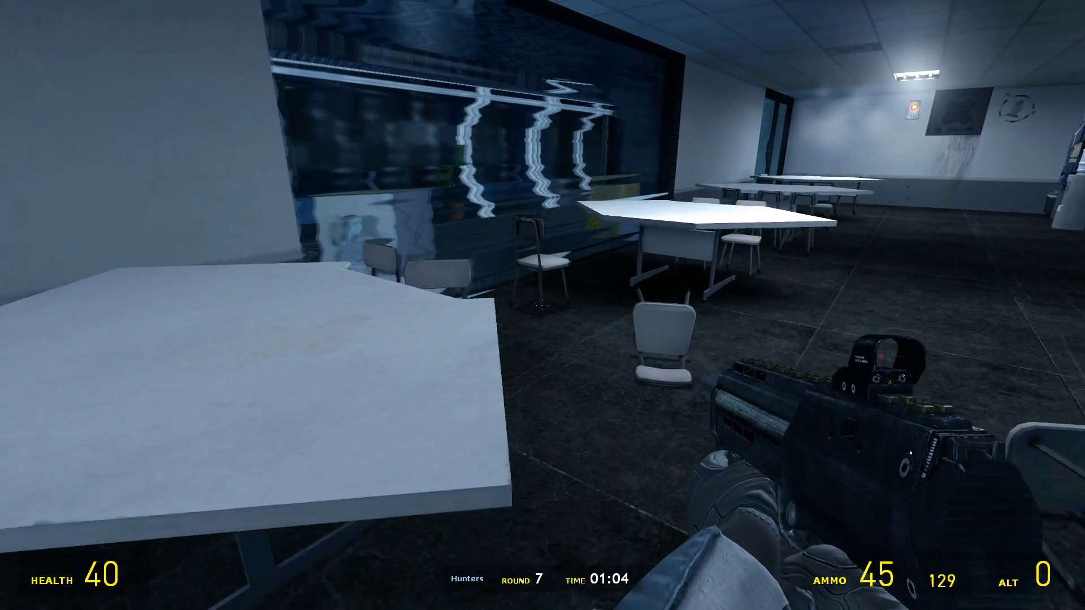
{"action": "key", "text": "w"}
{"action": "key", "text": "w"}
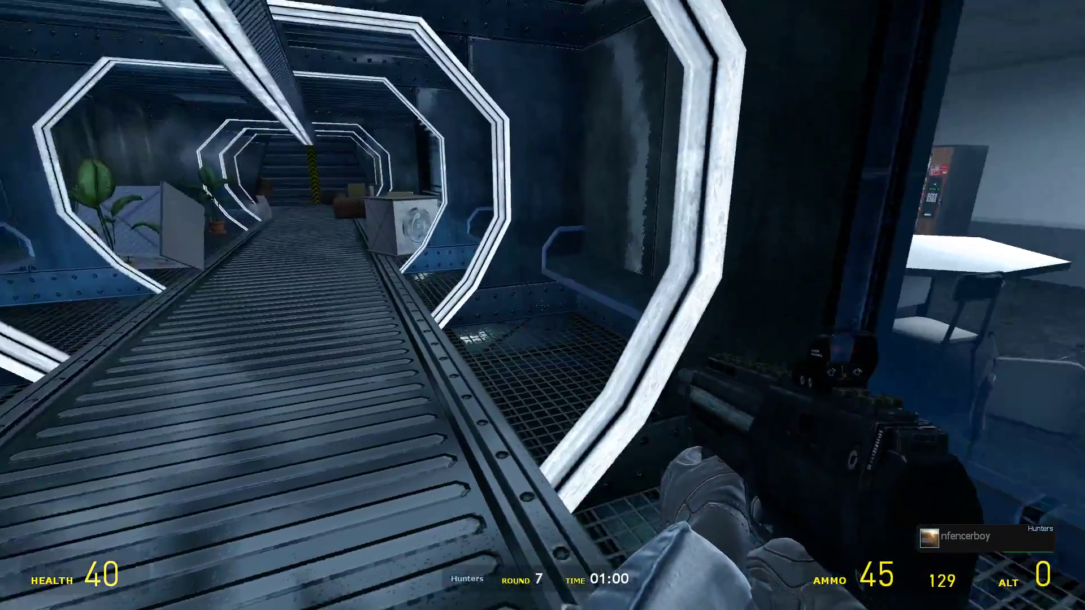
{"action": "key", "text": "w"}
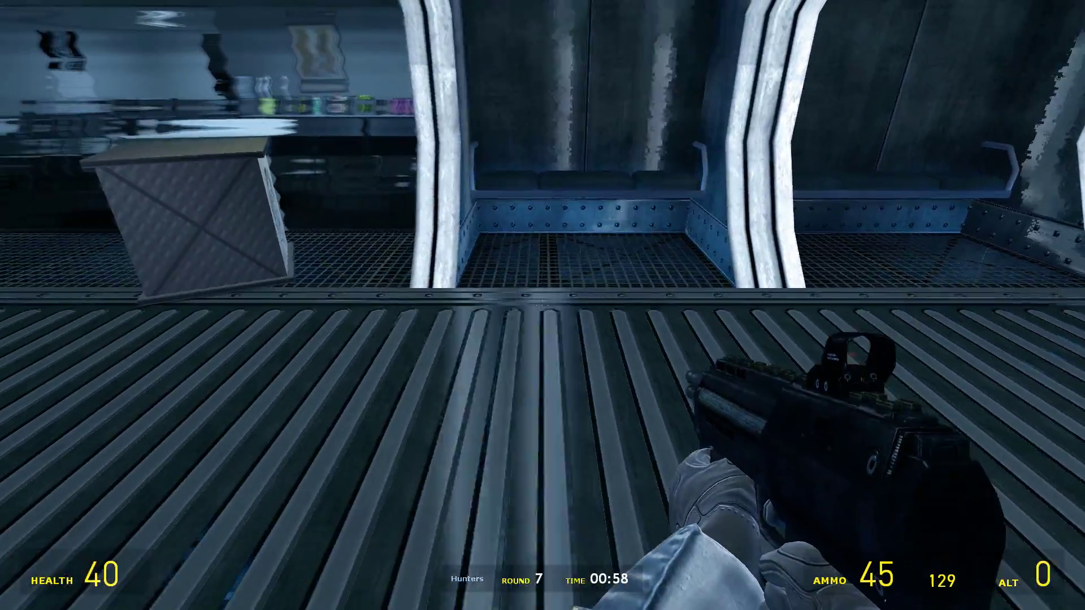
{"action": "key", "text": "w"}
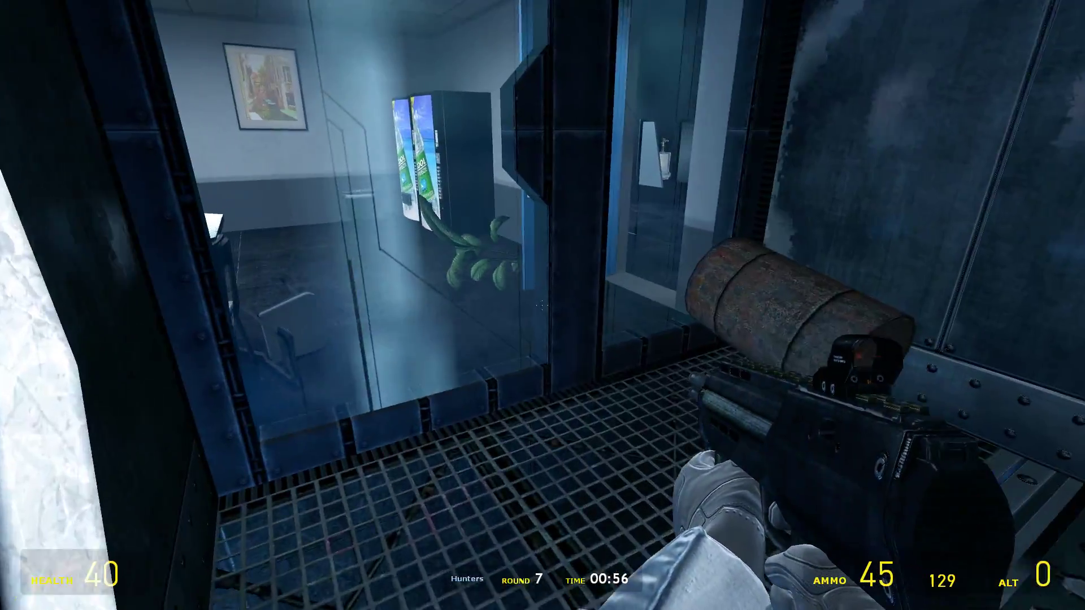
Enter the restroom and shoot holes in the stall doors, then back away
{"action": "key", "text": "w"}
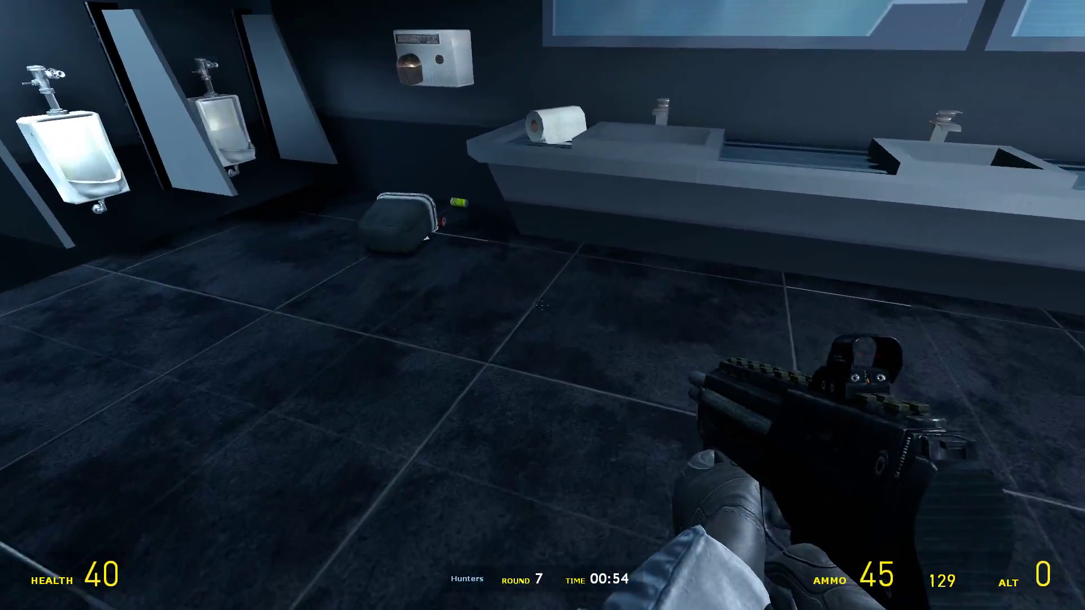
{"action": "key", "text": "w"}
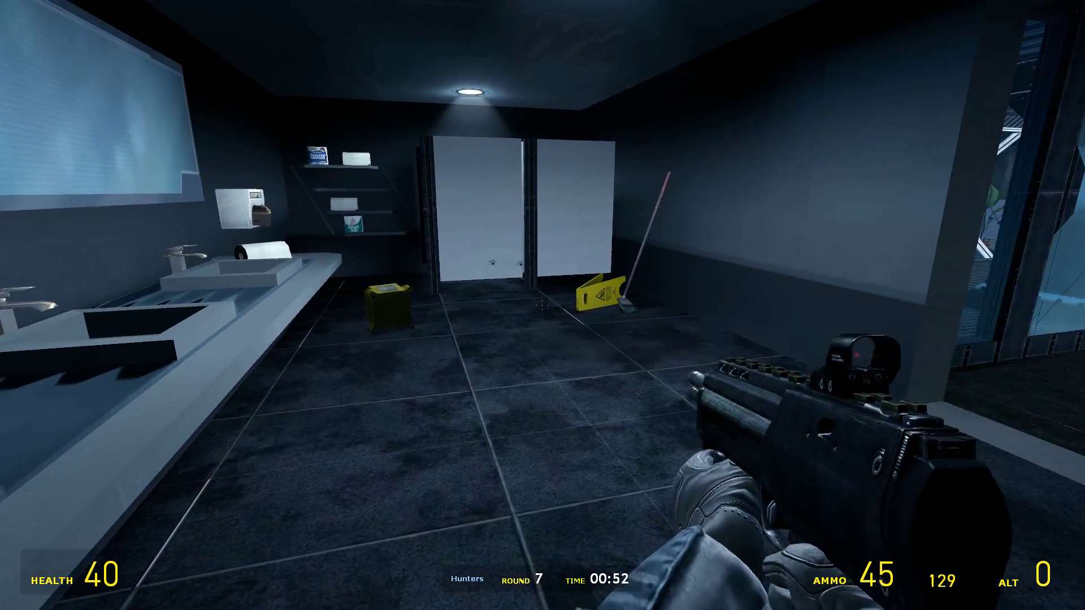
{"action": "key", "text": "w"}
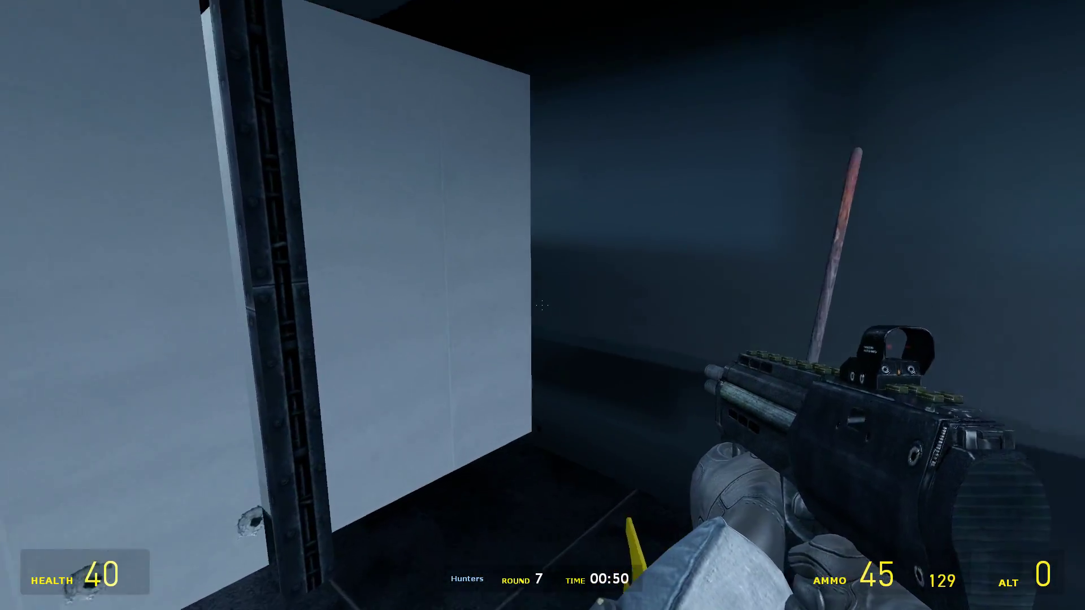
{"action": "key", "text": "w"}
{"action": "key", "text": "2"}
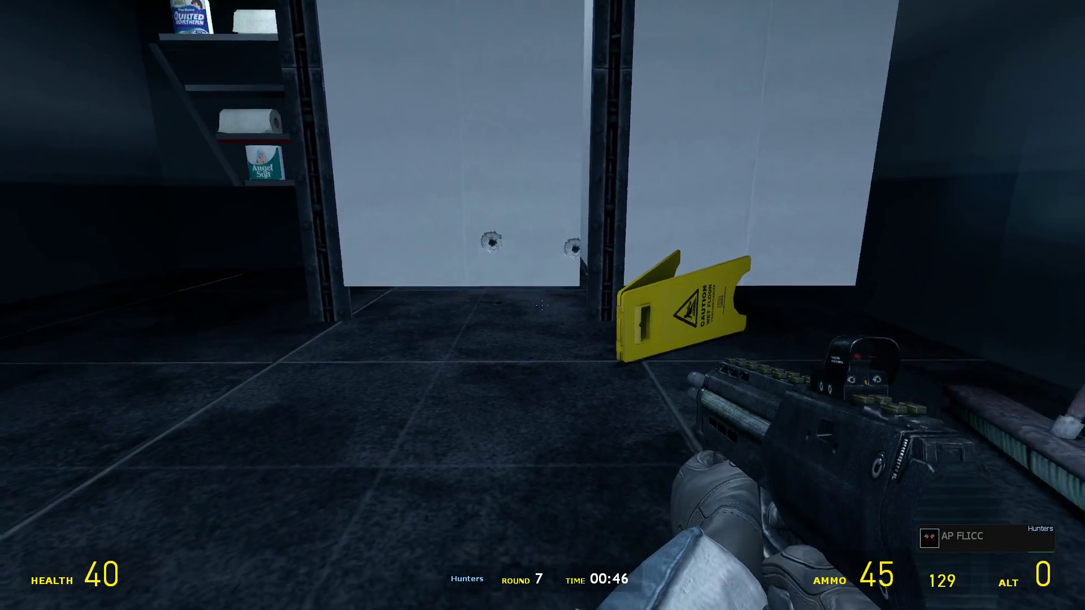
{"action": "key", "text": "s"}
{"action": "left_click", "coordinate": [542, 305]}
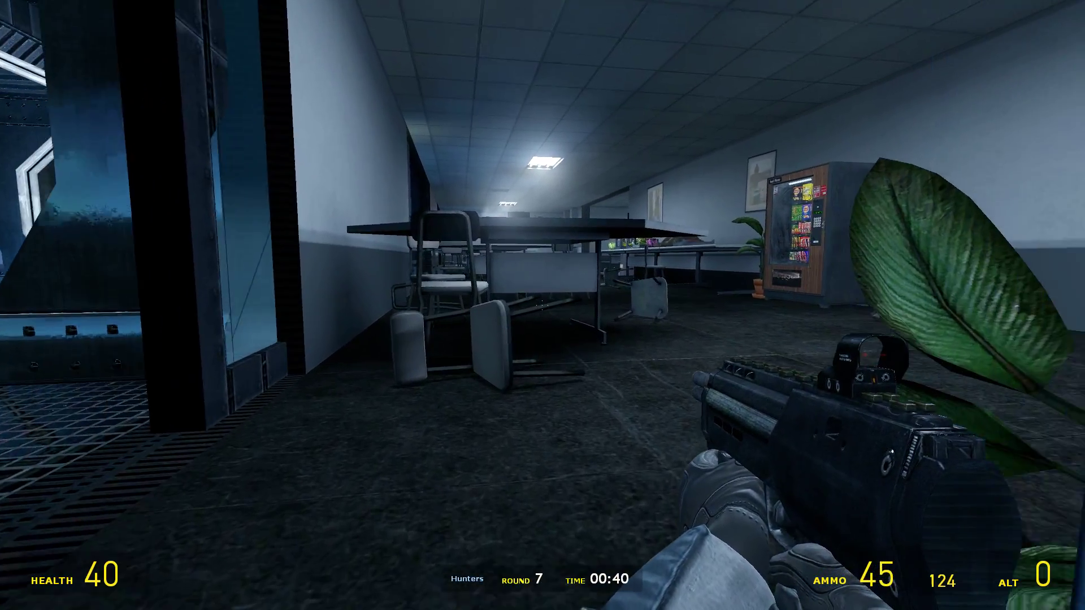
Sweep the office, cafeteria and break-room calendar, reloading, then pass the vending machines
{"action": "key", "text": "w"}
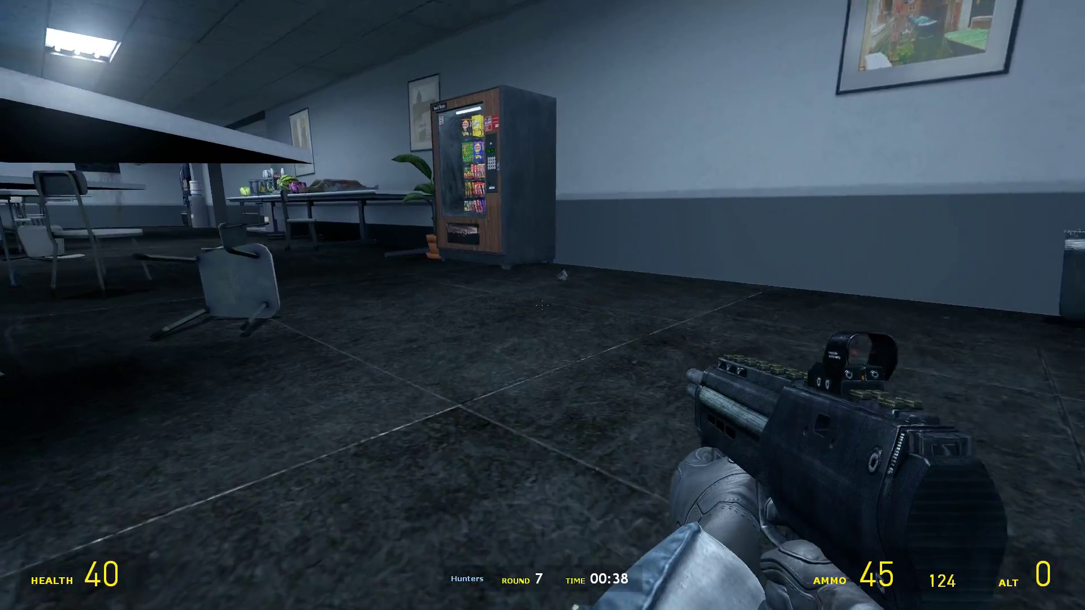
{"action": "key", "text": "w"}
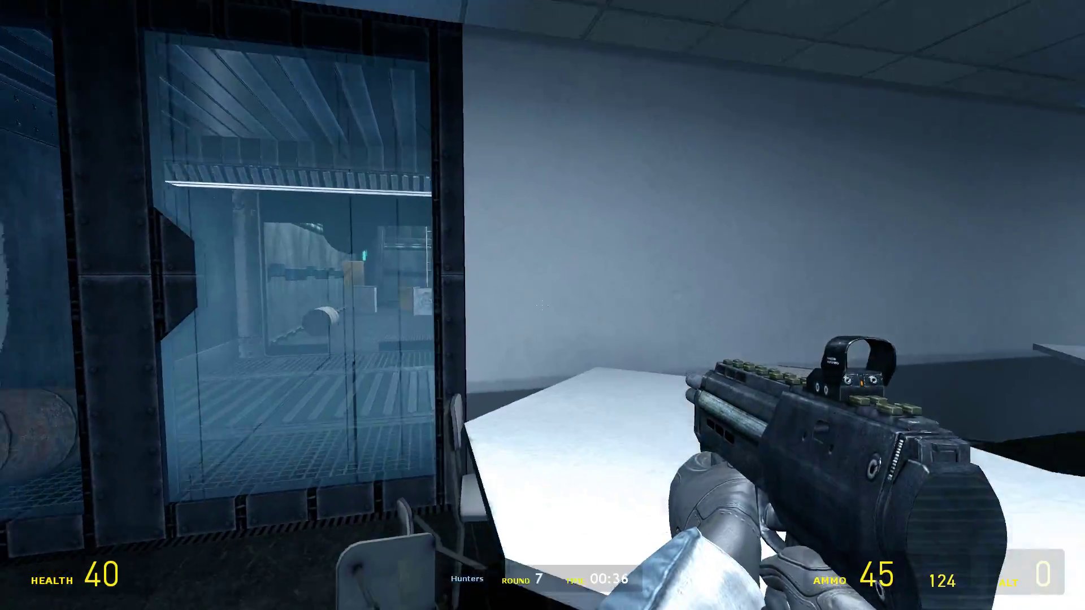
{"action": "key", "text": "w"}
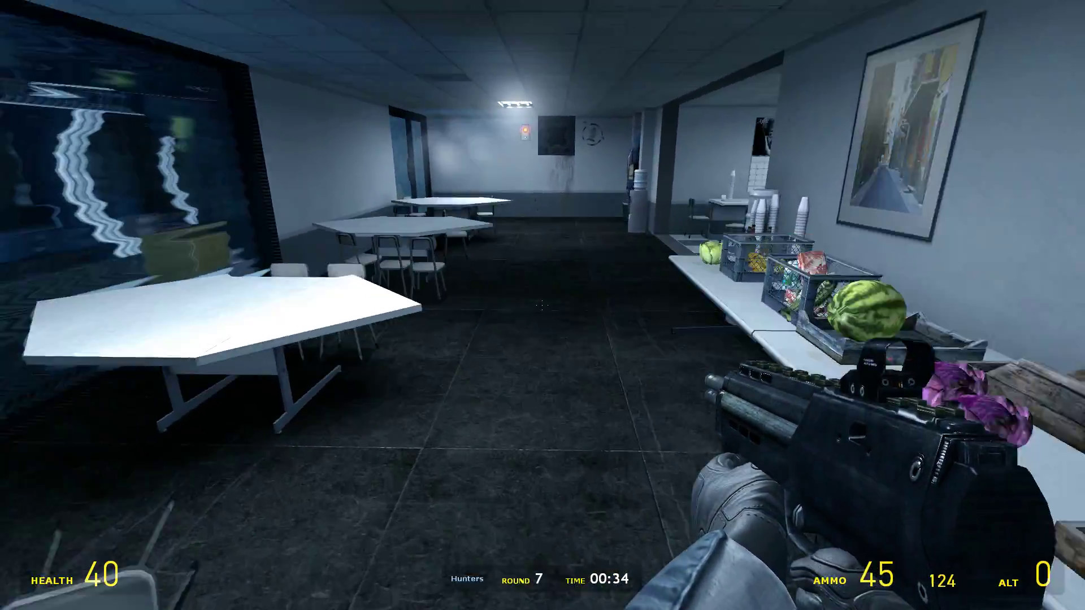
{"action": "key", "text": "w"}
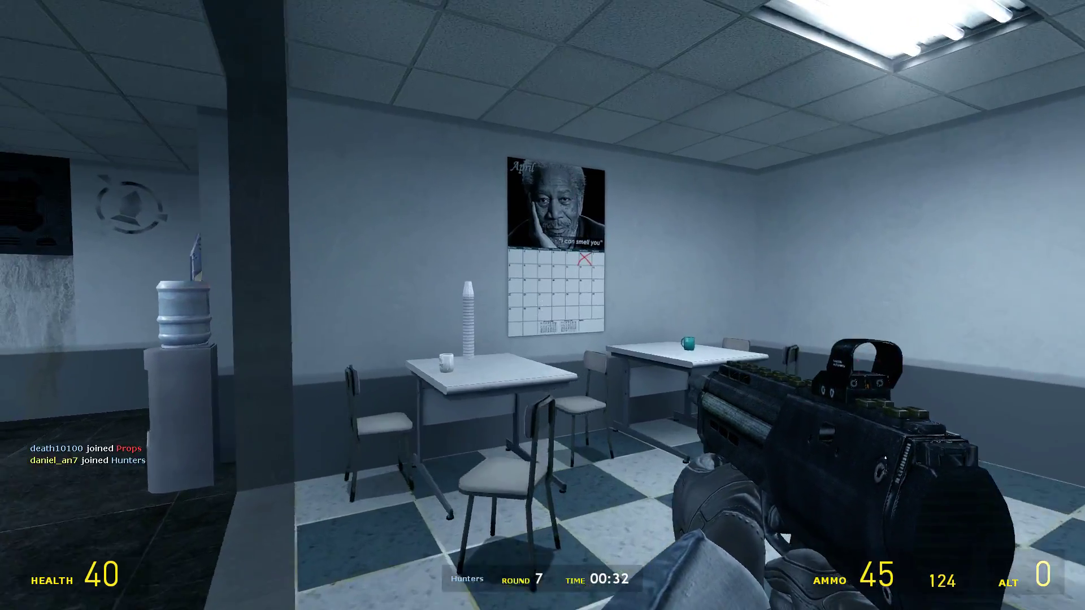
{"action": "key", "text": "w"}
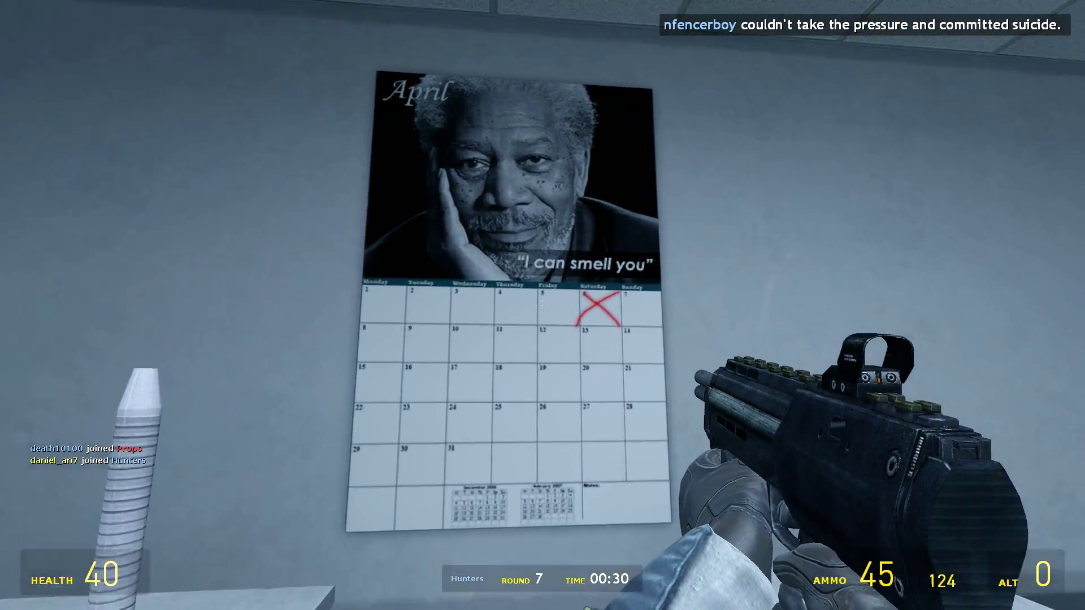
{"action": "key", "text": "w"}
{"action": "key", "text": "w"}
{"action": "key", "text": "w"}
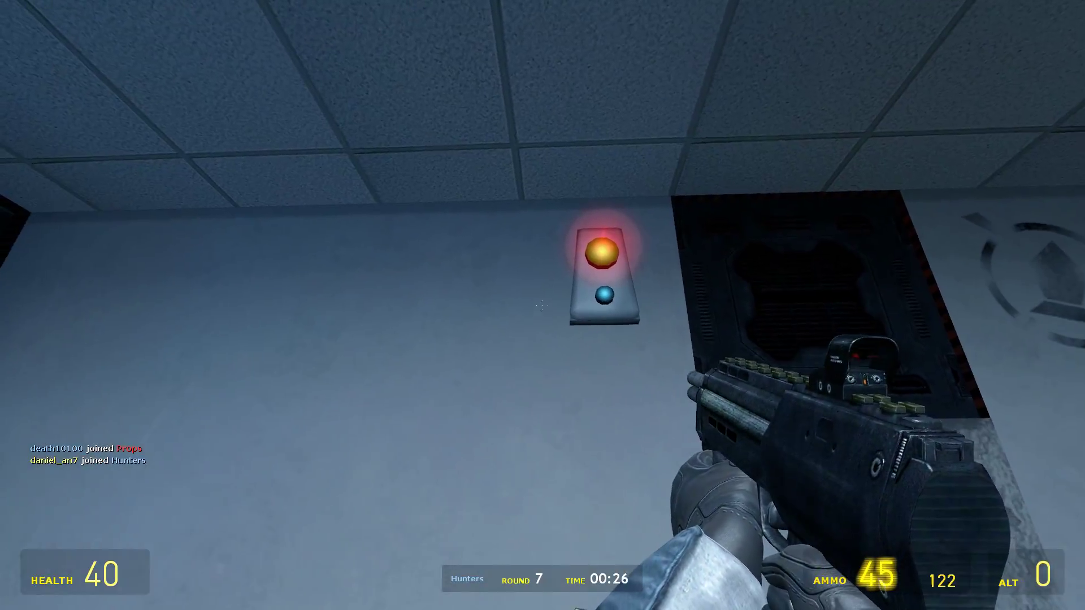
{"action": "key", "text": "w"}
{"action": "key", "text": "r"}
{"action": "key", "text": "w"}
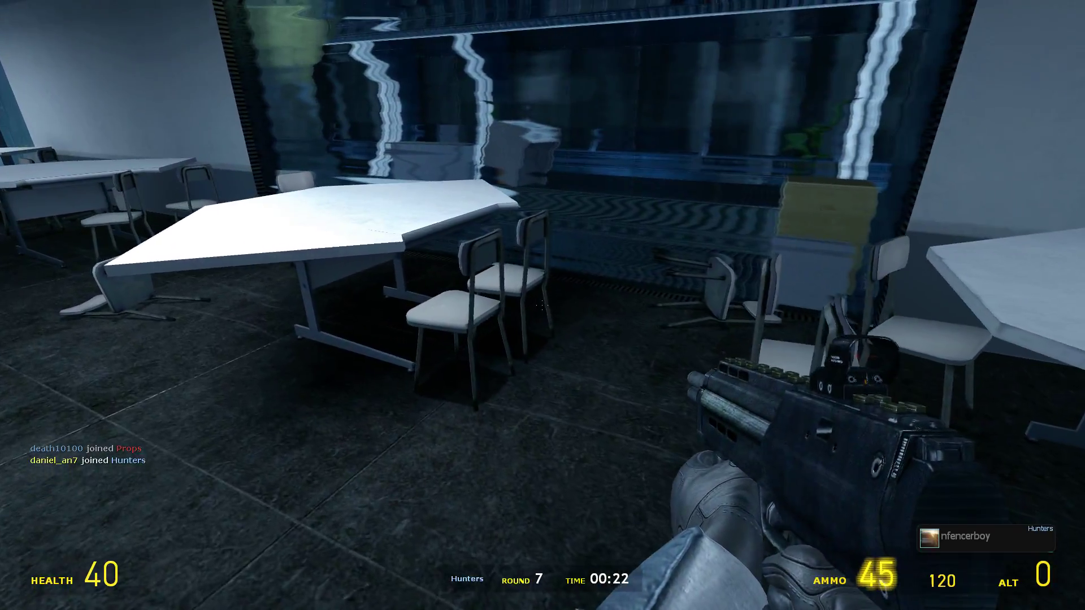
{"action": "key", "text": "w"}
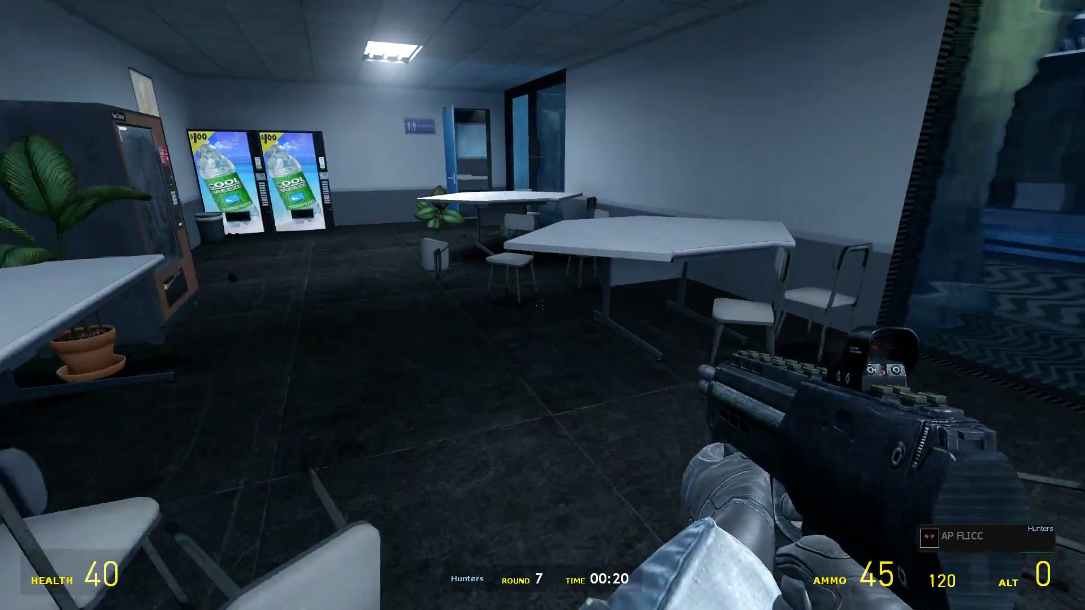
Advance past the blue door, through the metal hall and along the conveyor, checking the scoreboard
{"action": "key", "text": "w"}
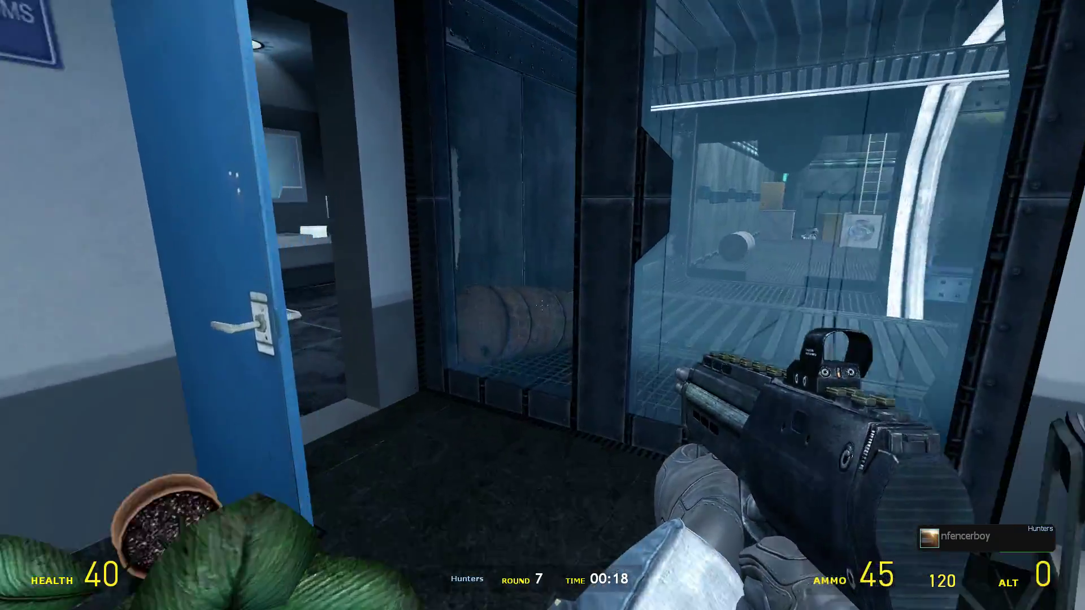
{"action": "key", "text": "w"}
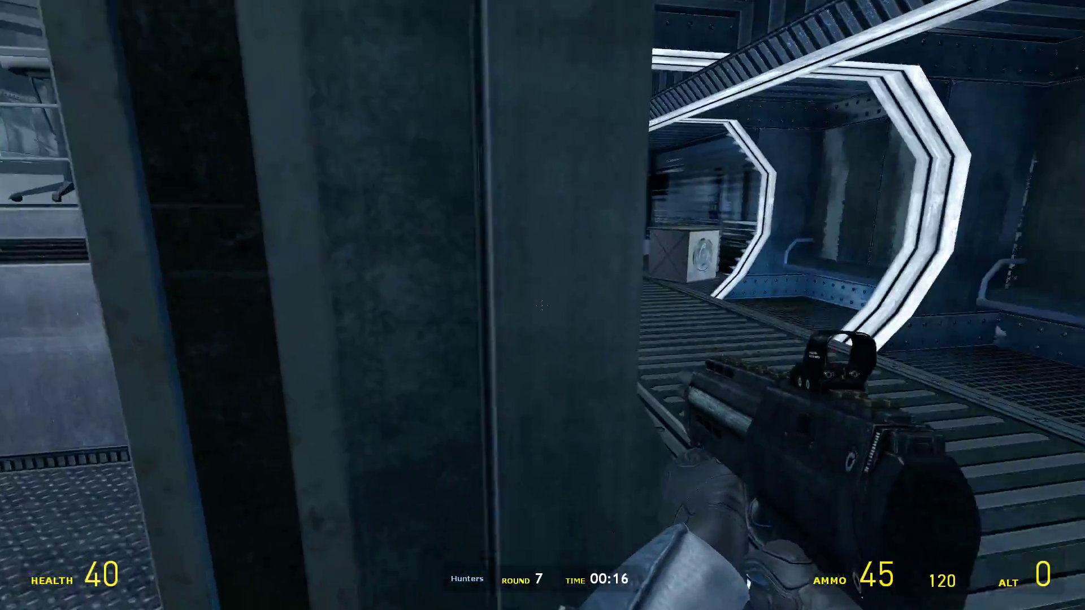
{"action": "key", "text": "w"}
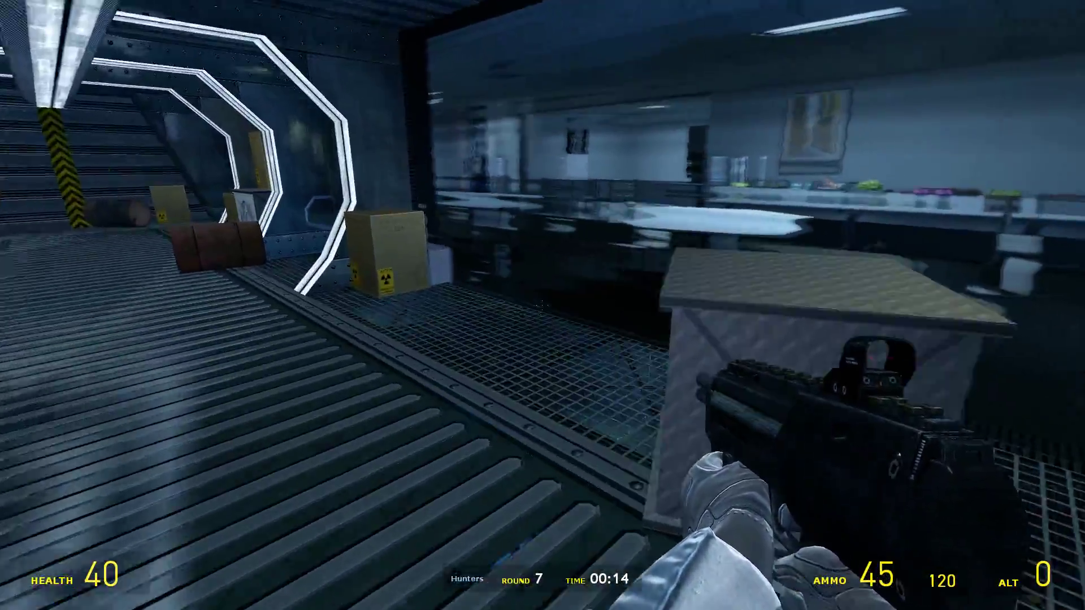
{"action": "key", "text": "w"}
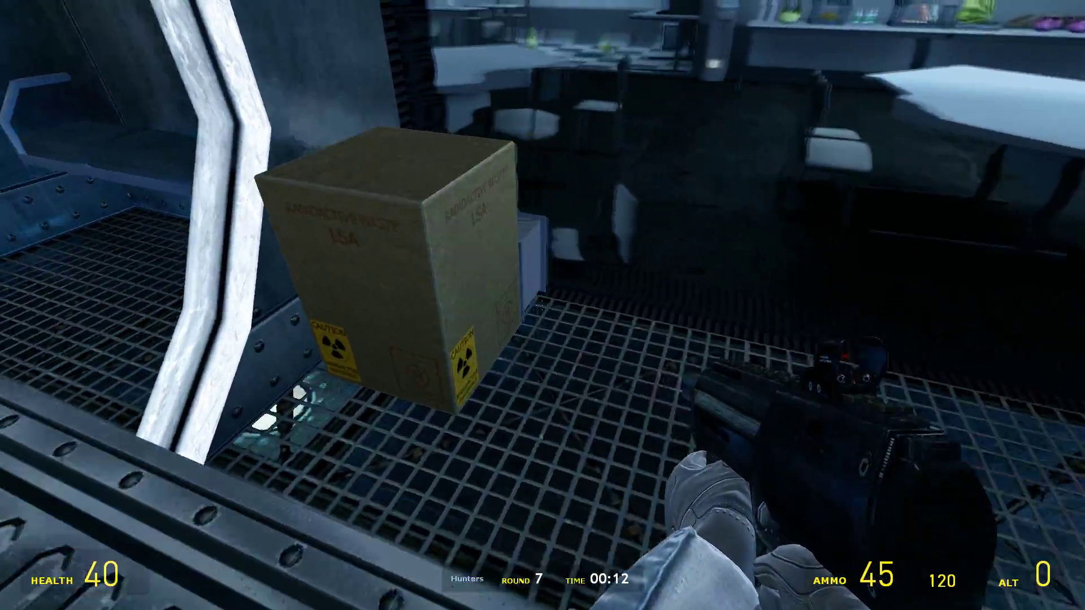
{"action": "key", "text": "w"}
{"action": "key", "text": "w"}
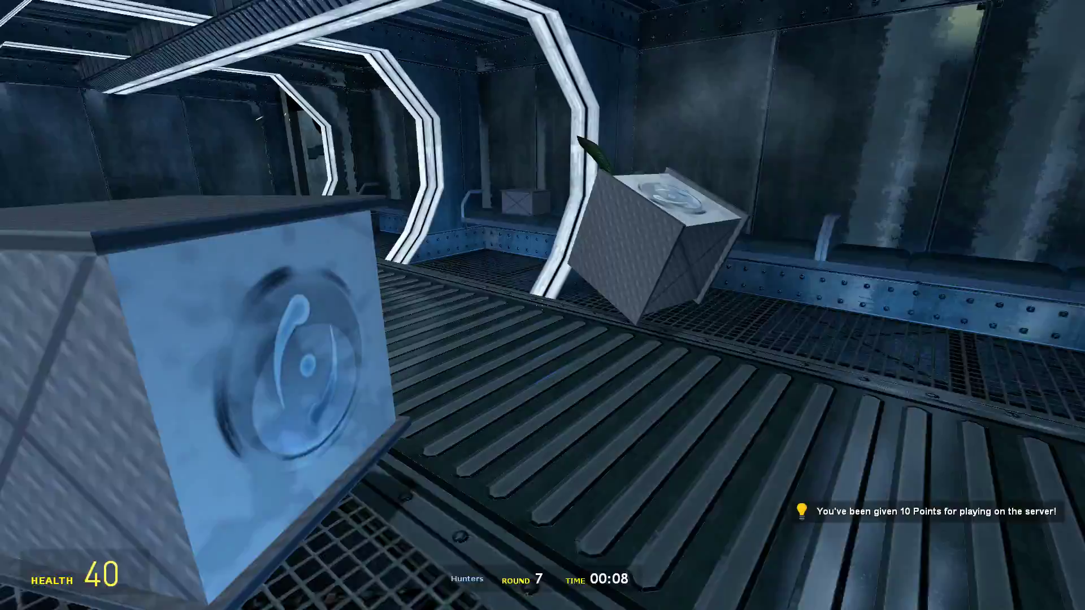
{"action": "key", "text": "Tab"}
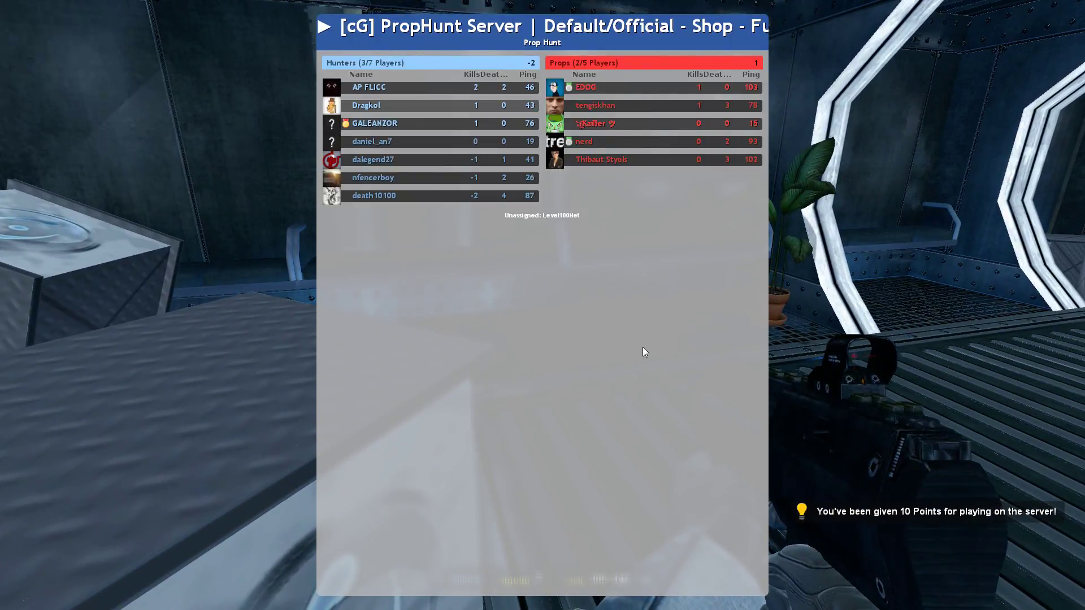
Push past the barrels into the tunnel, firing the SMG and shotgun at suspect props
{"action": "key", "text": "w"}
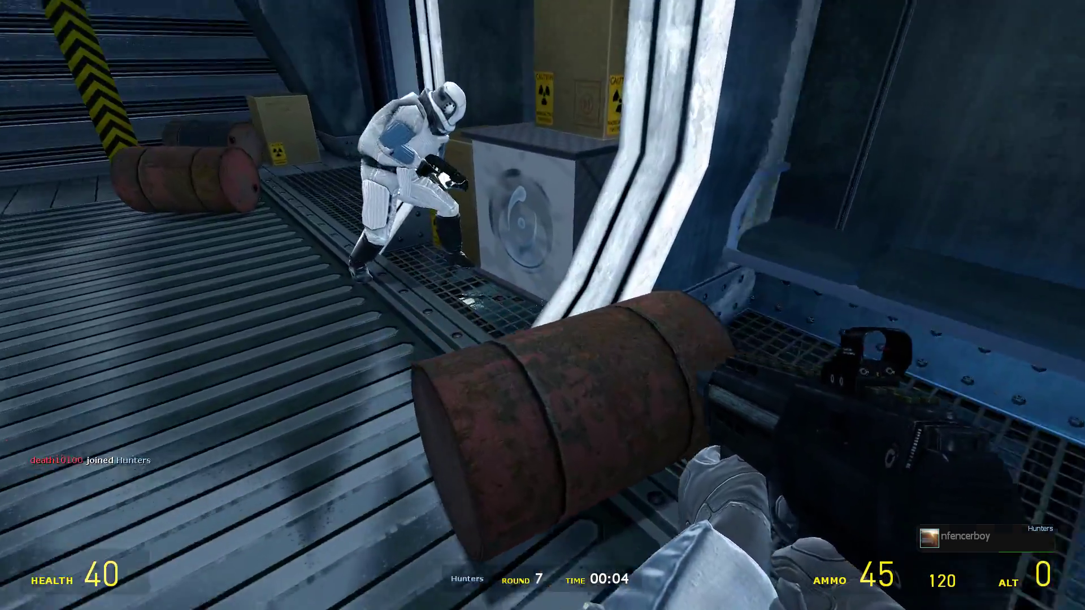
{"action": "key", "text": "w"}
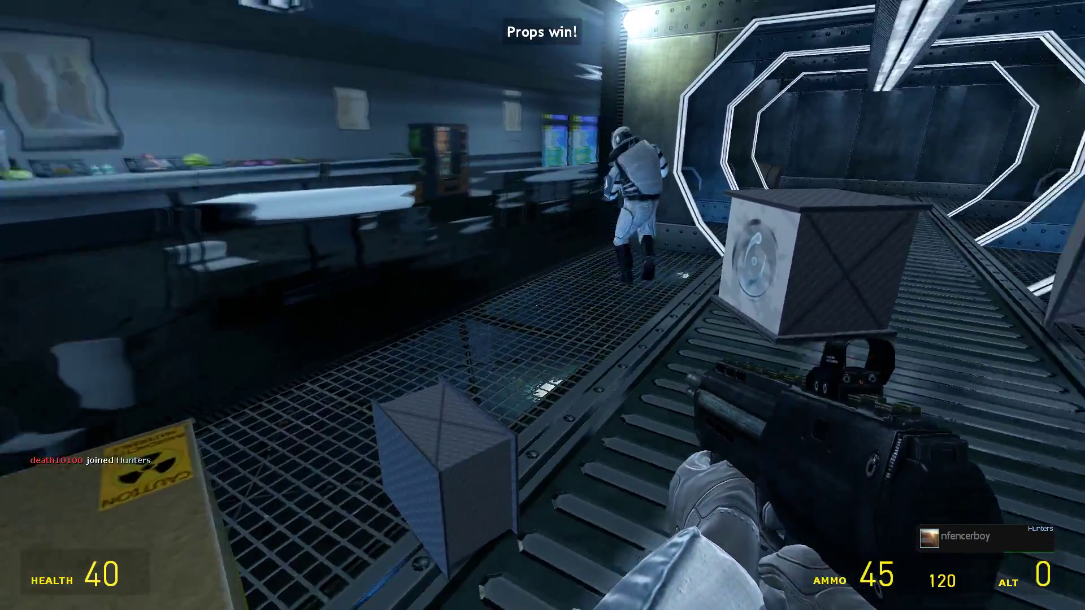
{"action": "key", "text": "w"}
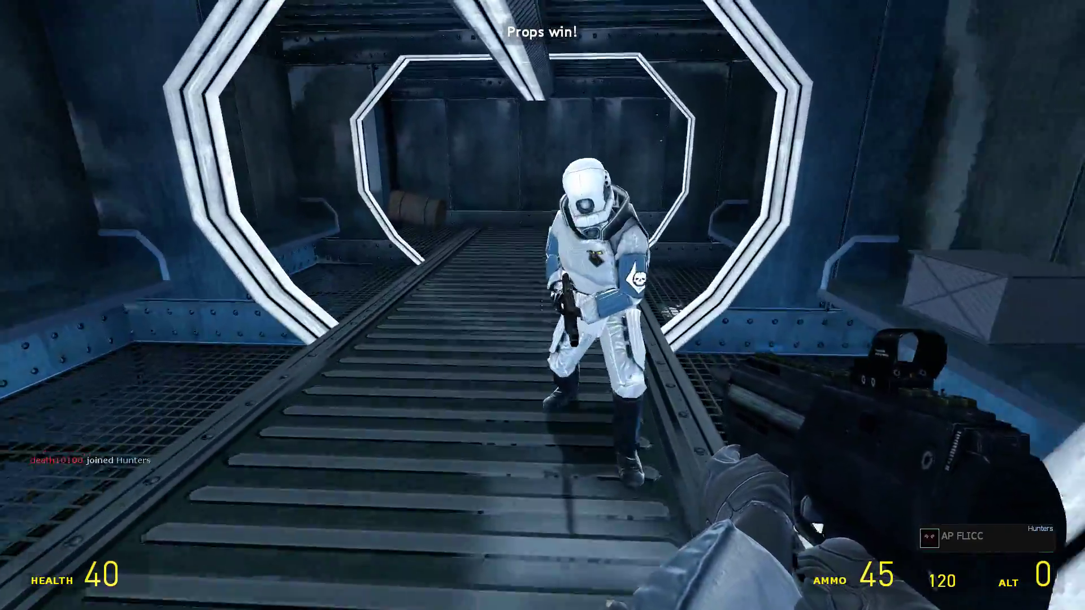
{"action": "left_click", "coordinate": [542, 305]}
{"action": "scroll", "coordinate": [543, 305], "scroll_direction": "down", "scroll_amount": 1}
{"action": "left_click", "coordinate": [542, 305]}
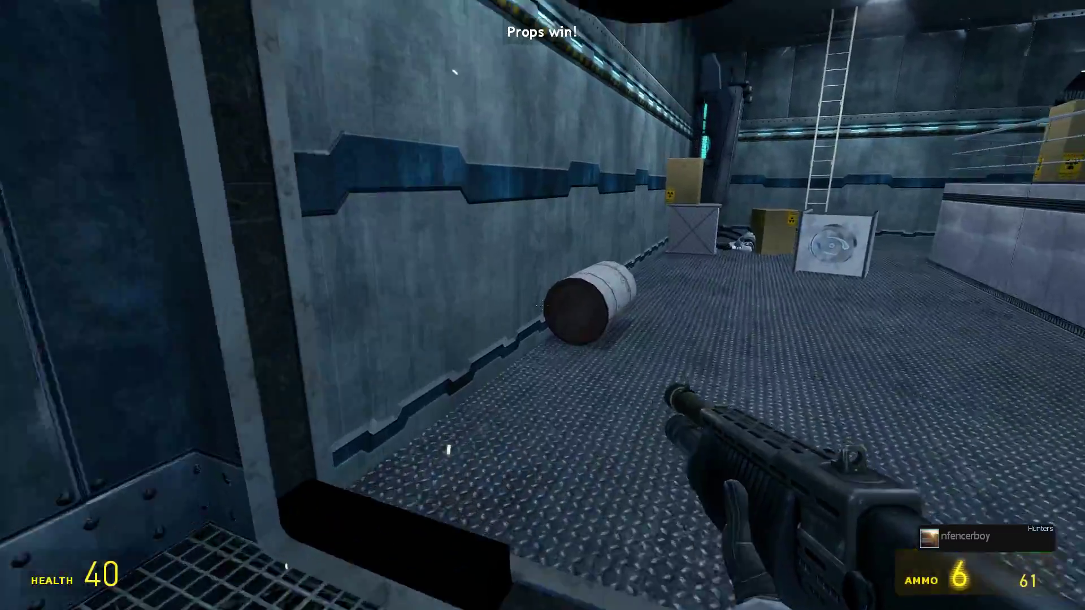
{"action": "left_click", "coordinate": [542, 305]}
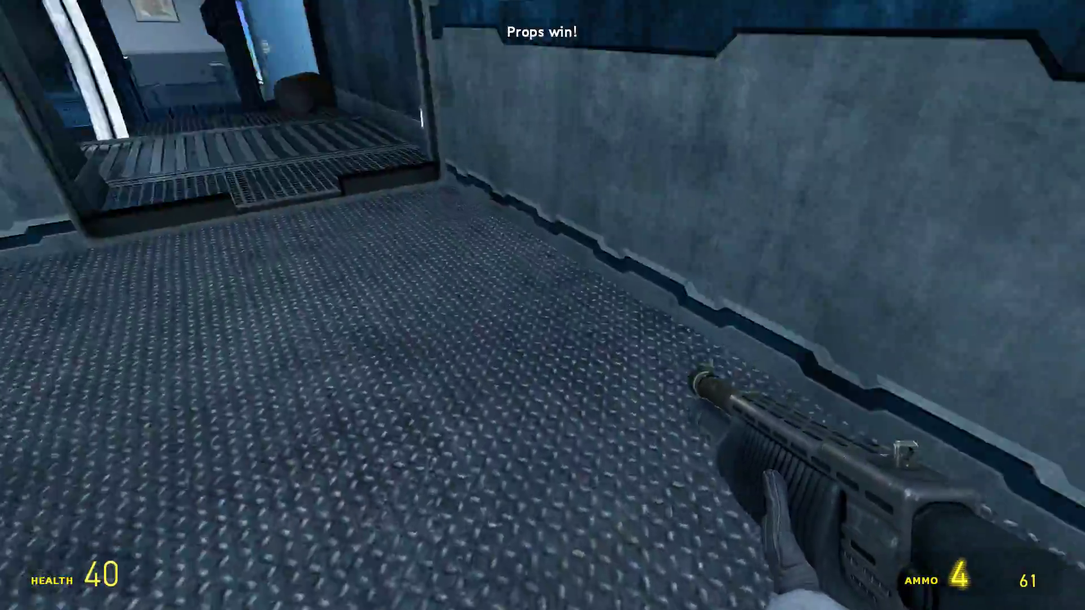
{"action": "scroll", "coordinate": [543, 305], "scroll_direction": "up", "scroll_amount": 1}
{"action": "left_click", "coordinate": [543, 305]}
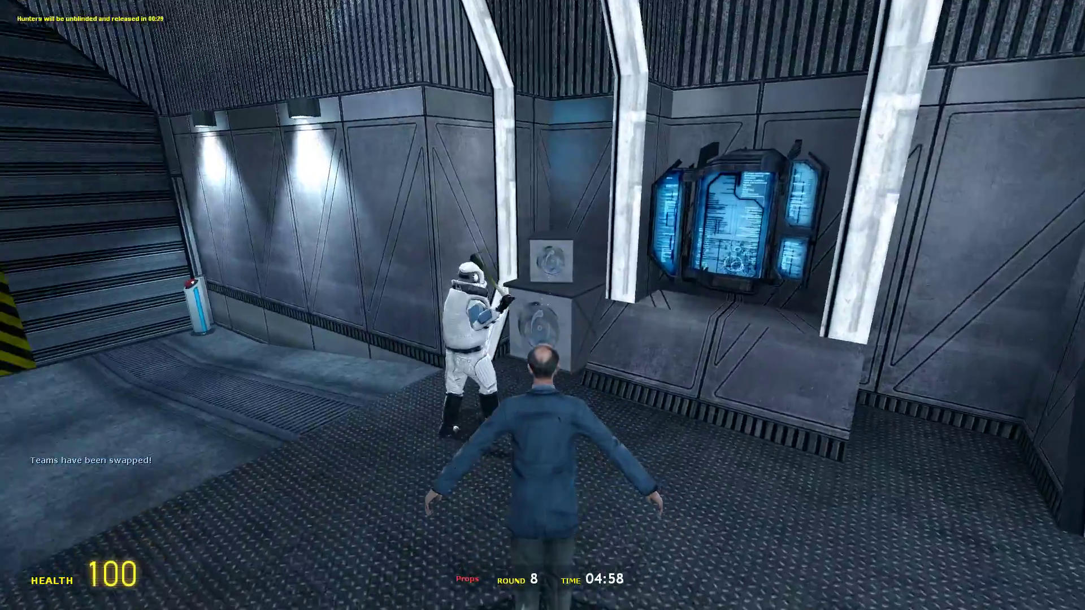
Walk through the shutter doors and hangar to the control-room console, then disguise as a small box
{"action": "key", "text": "w"}
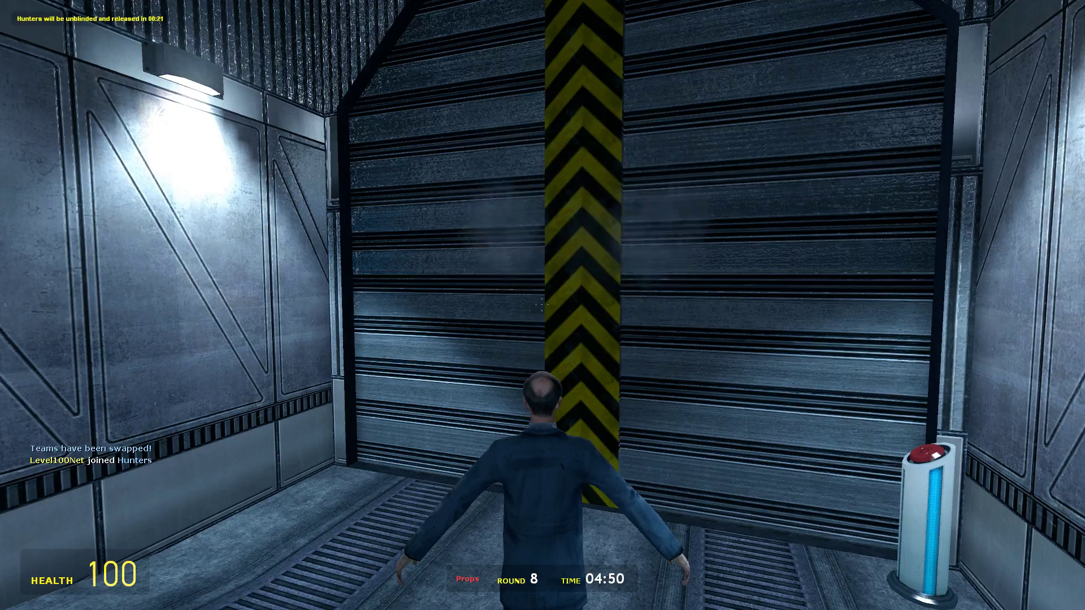
{"action": "key", "text": "w"}
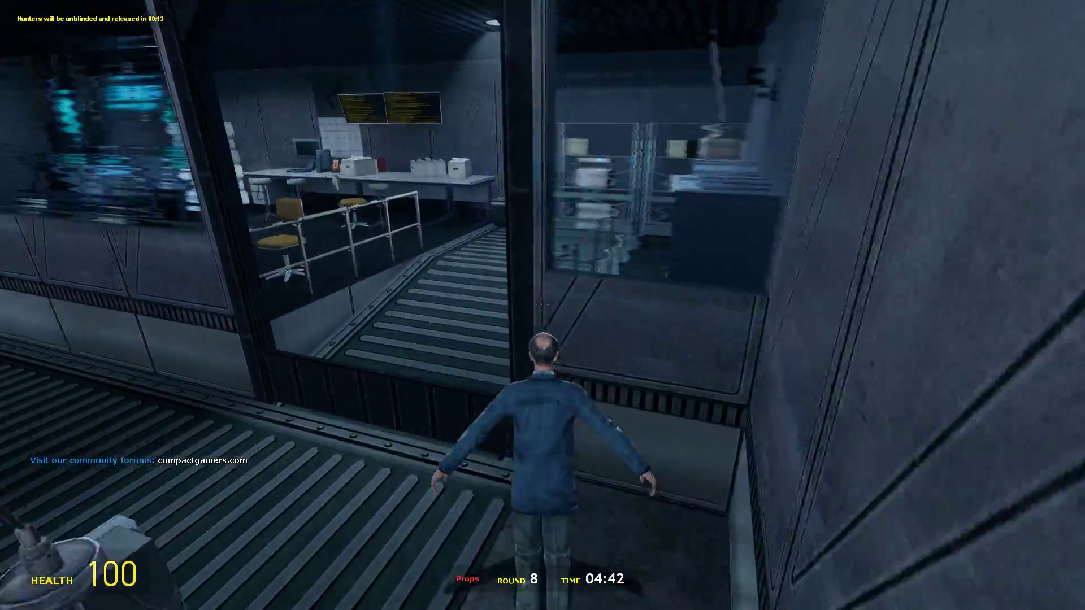
{"action": "key", "text": "w"}
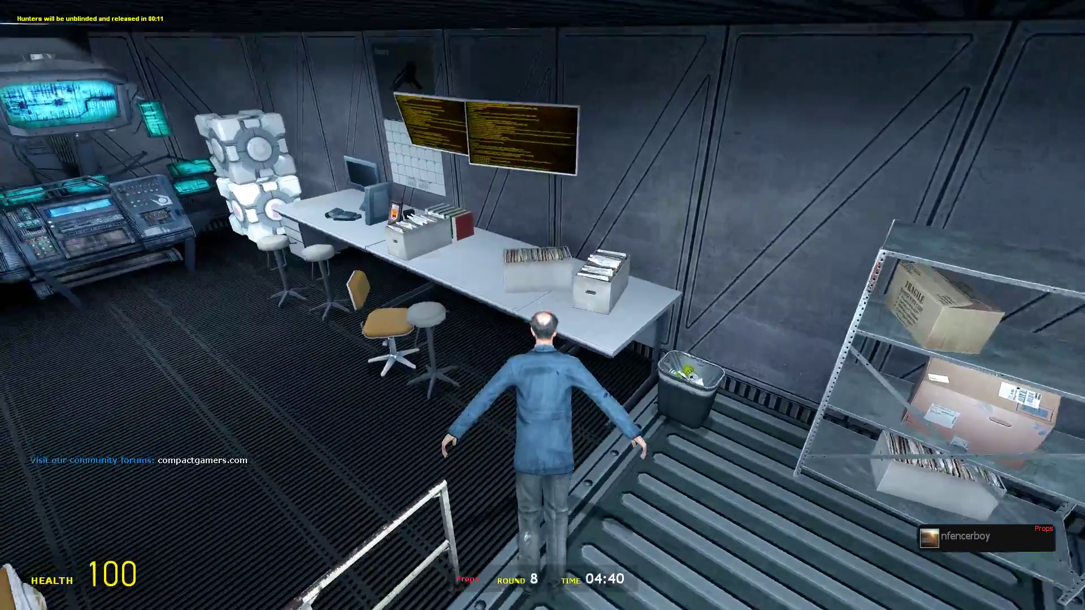
{"action": "key", "text": "w"}
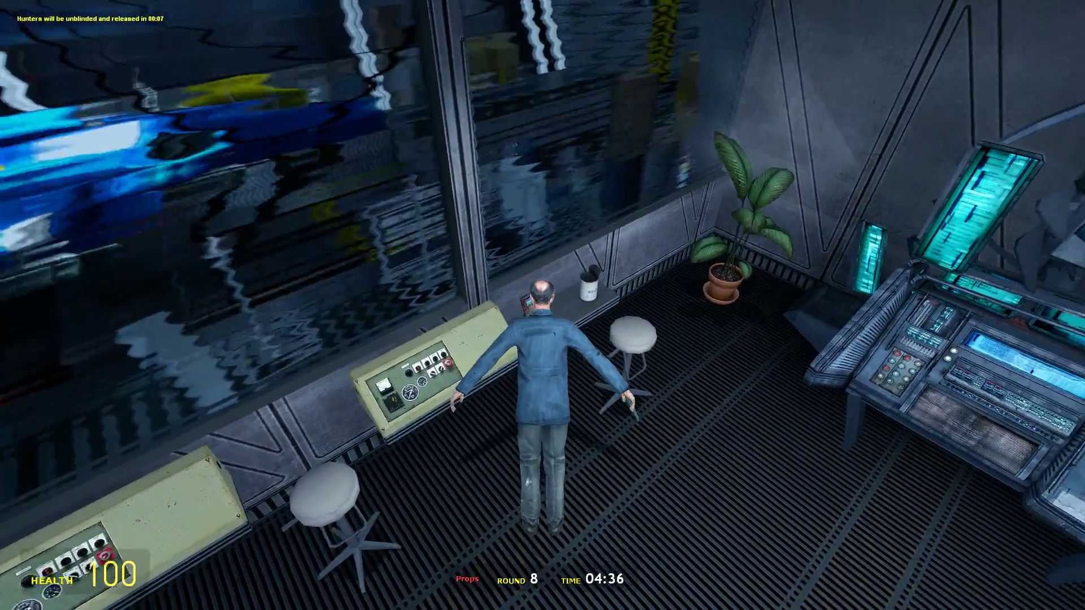
{"action": "key", "text": "e"}
Move the box prop across the ribbed floor, down the ramp and beside the hangar railing
{"action": "key", "text": "w"}
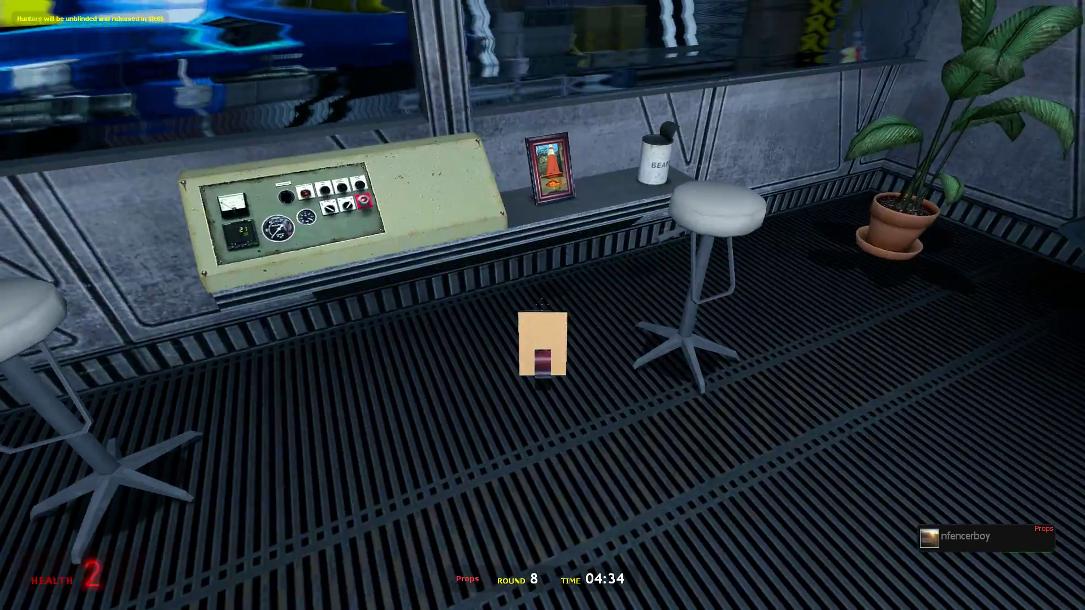
{"action": "key", "text": "w"}
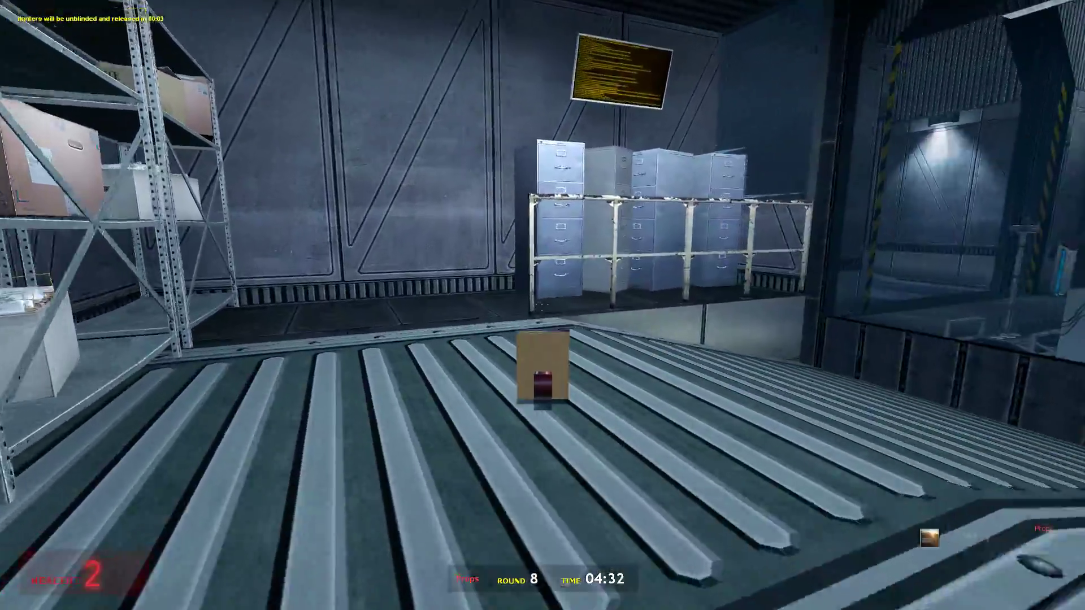
{"action": "key", "text": "w"}
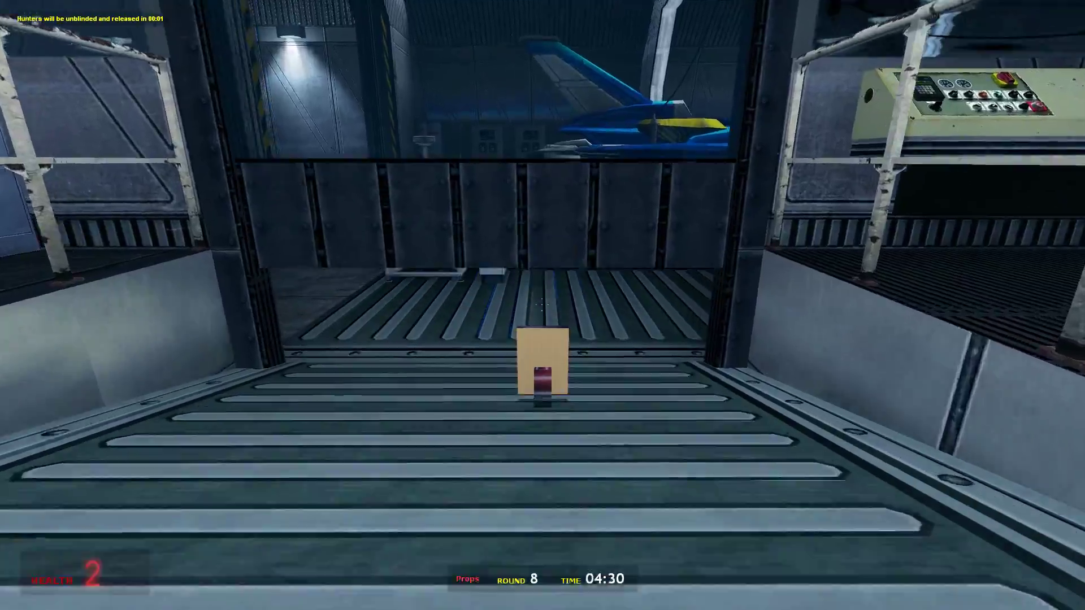
{"action": "key", "text": "w"}
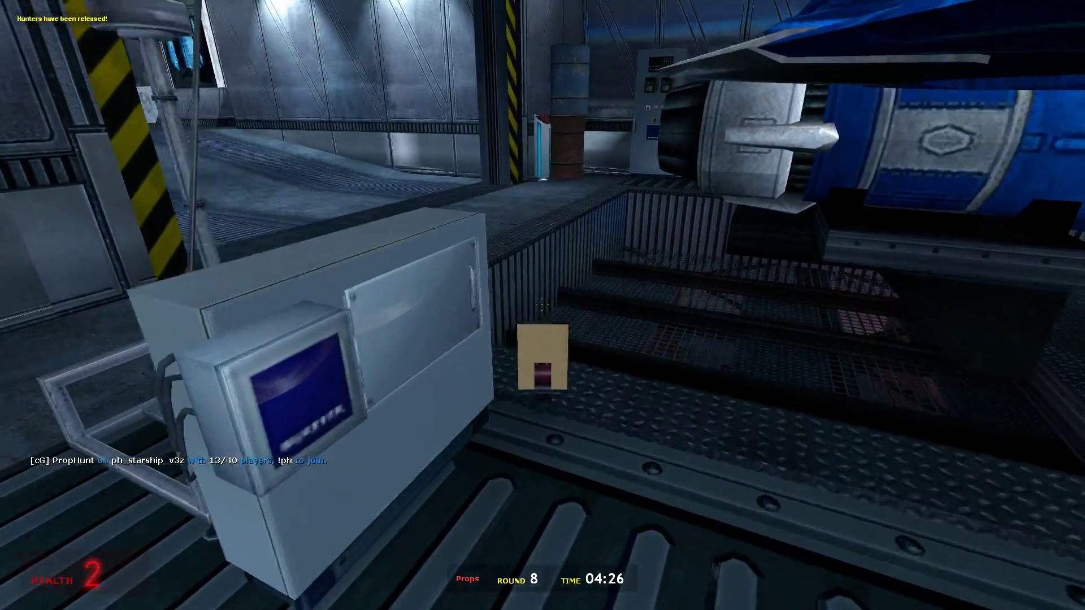
{"action": "key", "text": "w"}
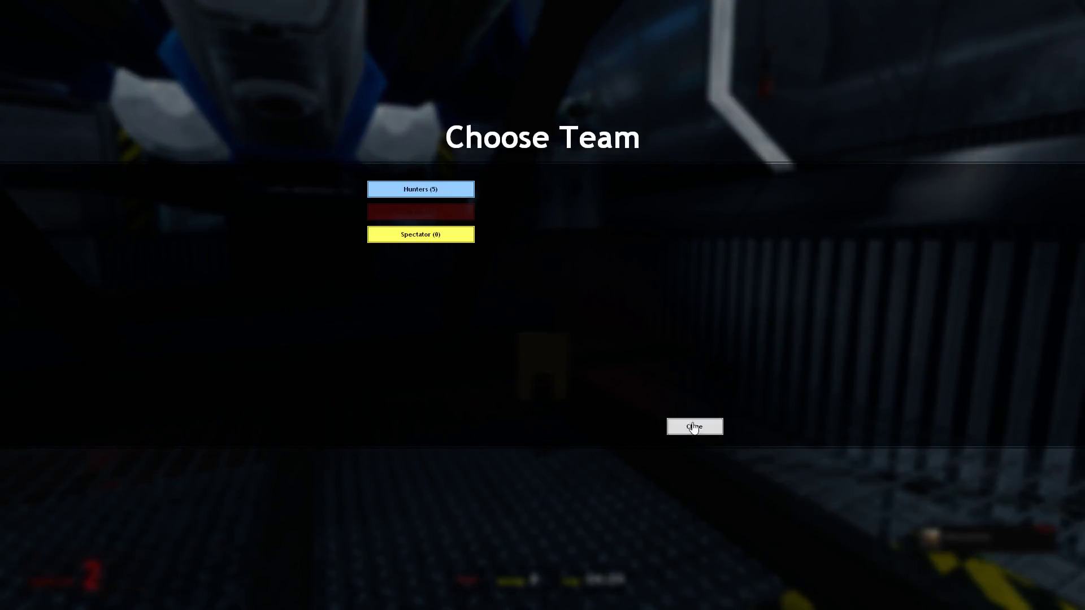
Dismiss the Choose Team menu and keep playing as a prop
{"action": "left_click", "coordinate": [694, 426]}
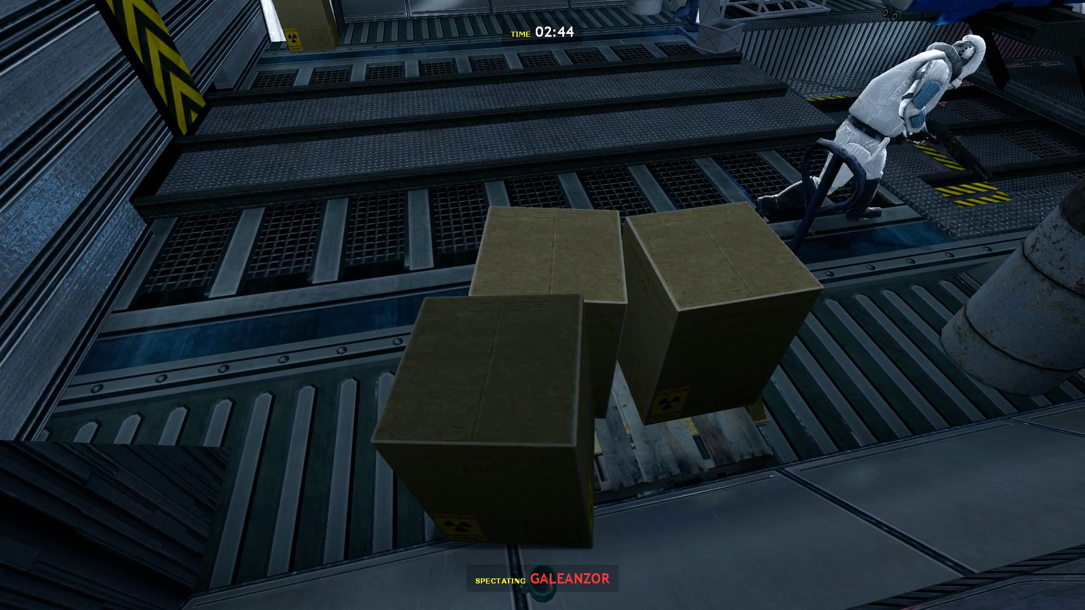
Cycle the spectator view away from the teammate to another camera
{"action": "left_click", "coordinate": [542, 305]}
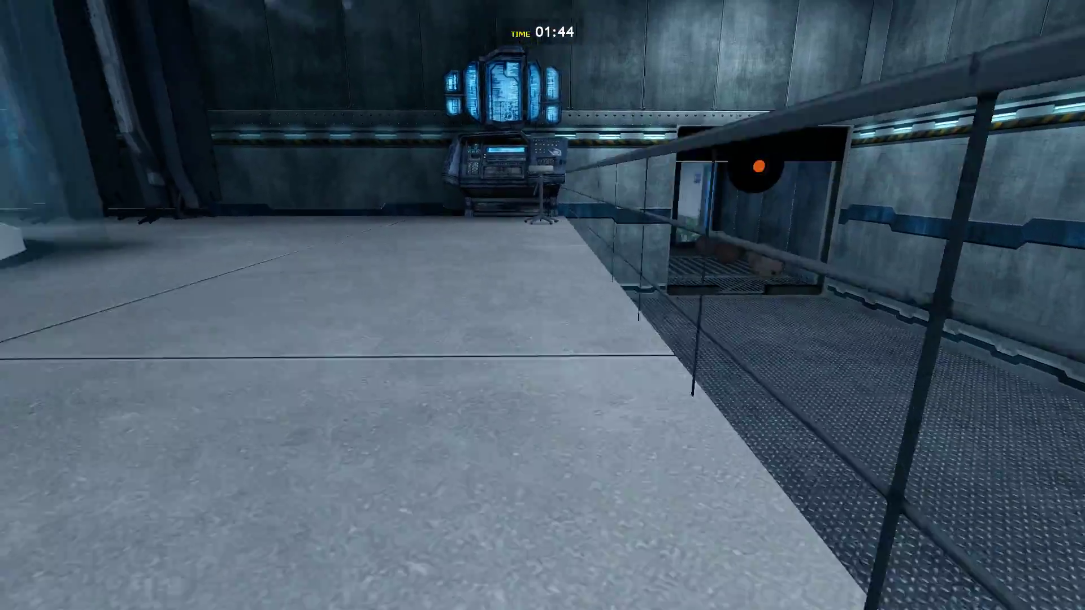
Fly the spectator camera through the bathroom, office, barrel rooms, corridors and large hall into the hangar
{"action": "key", "text": "w"}
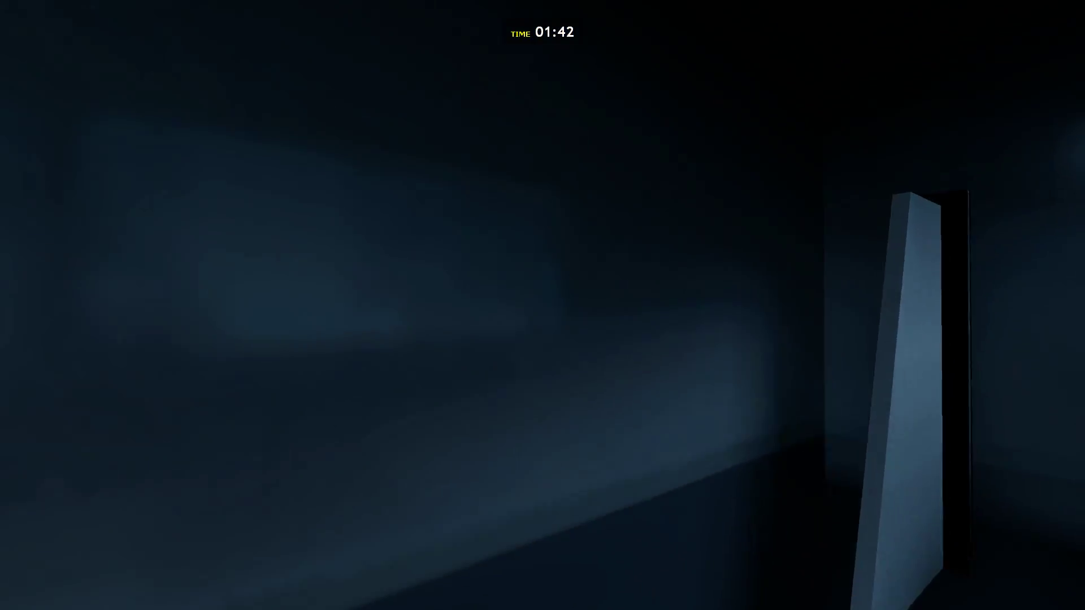
{"action": "key", "text": "w"}
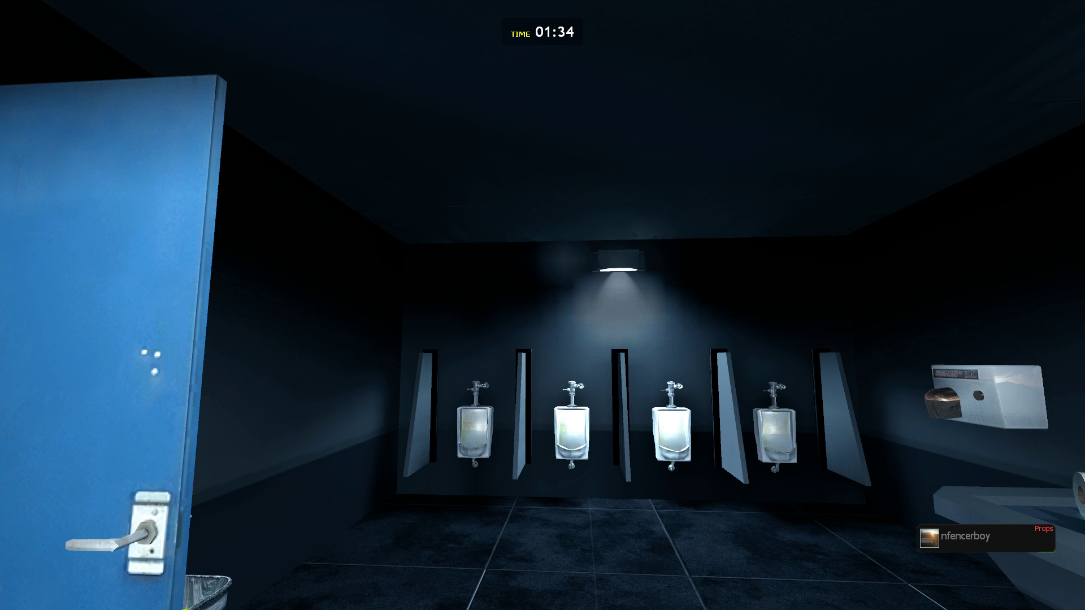
{"action": "key", "text": "w"}
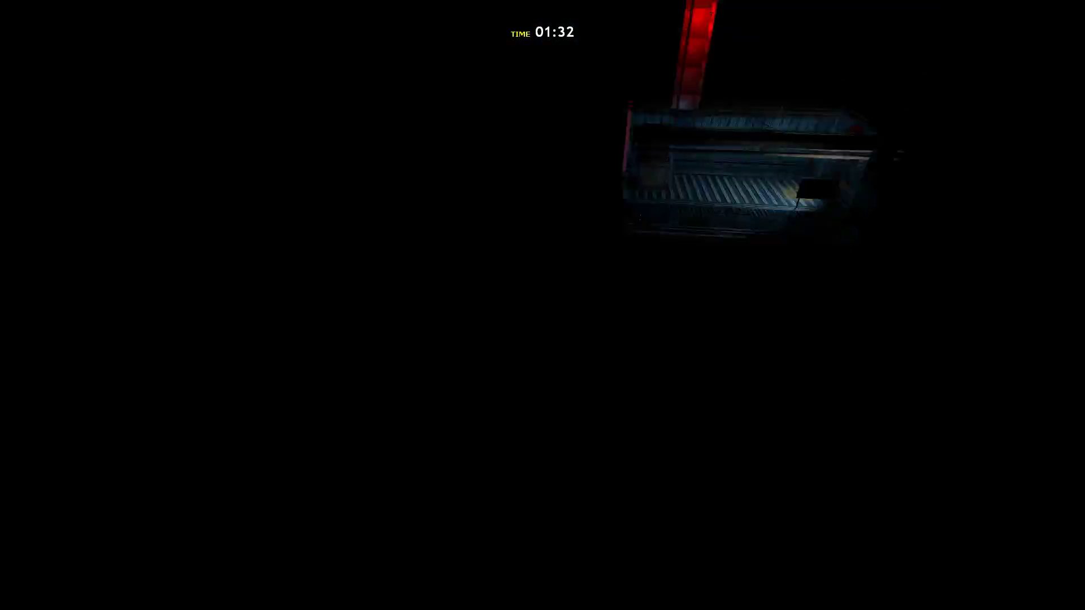
{"action": "key", "text": "w"}
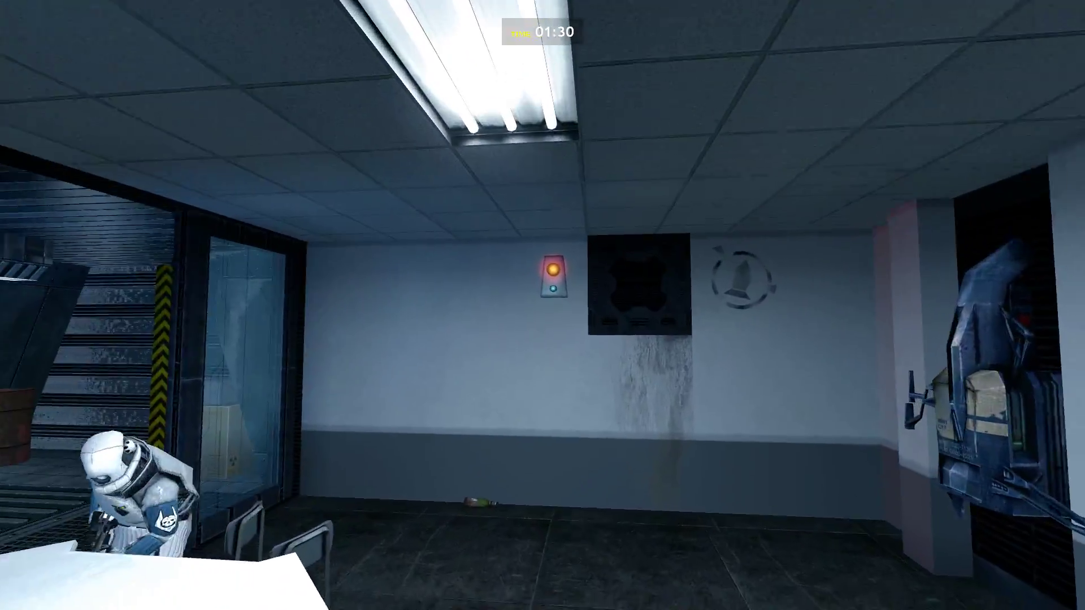
{"action": "key", "text": "w"}
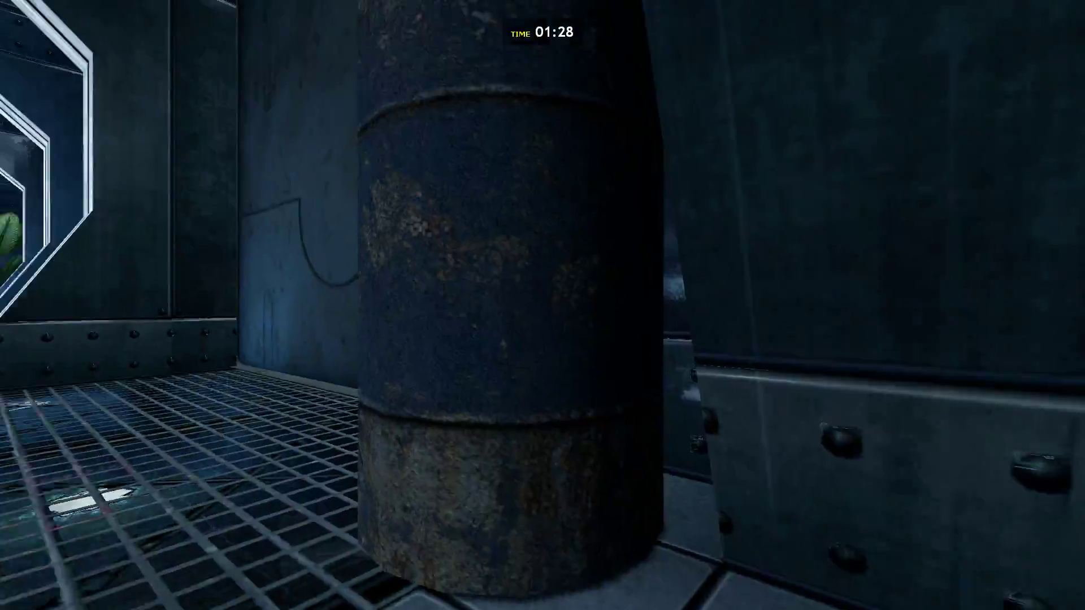
{"action": "key", "text": "w"}
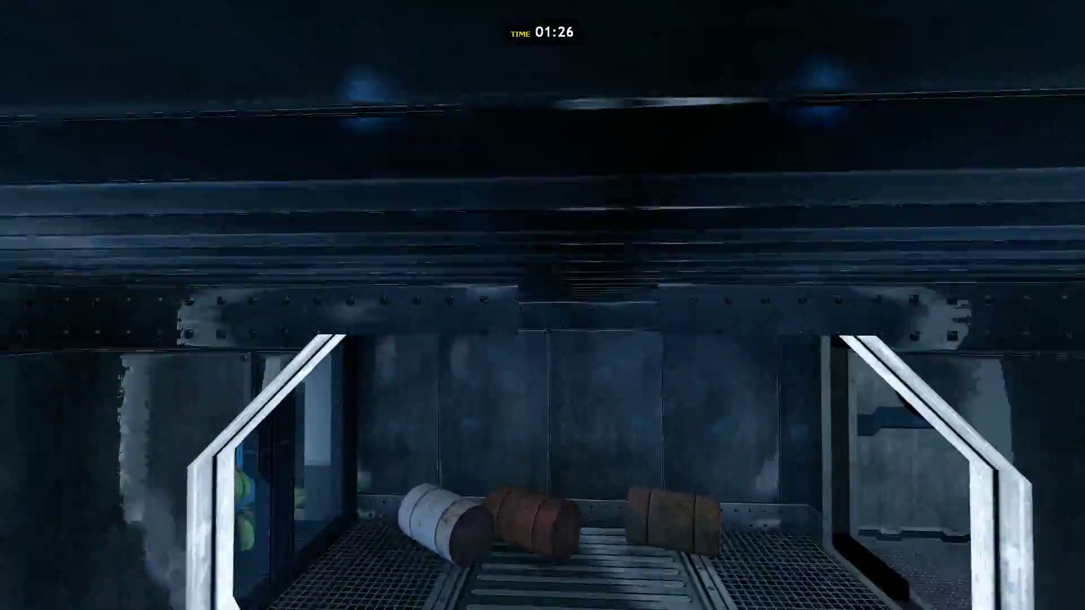
{"action": "key", "text": "w"}
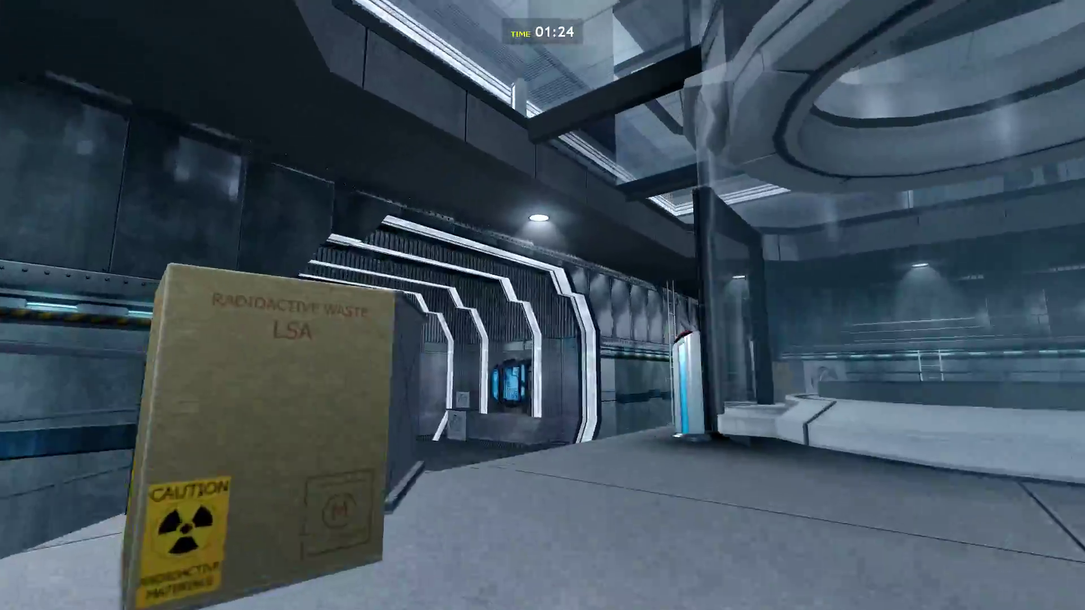
{"action": "key", "text": "w"}
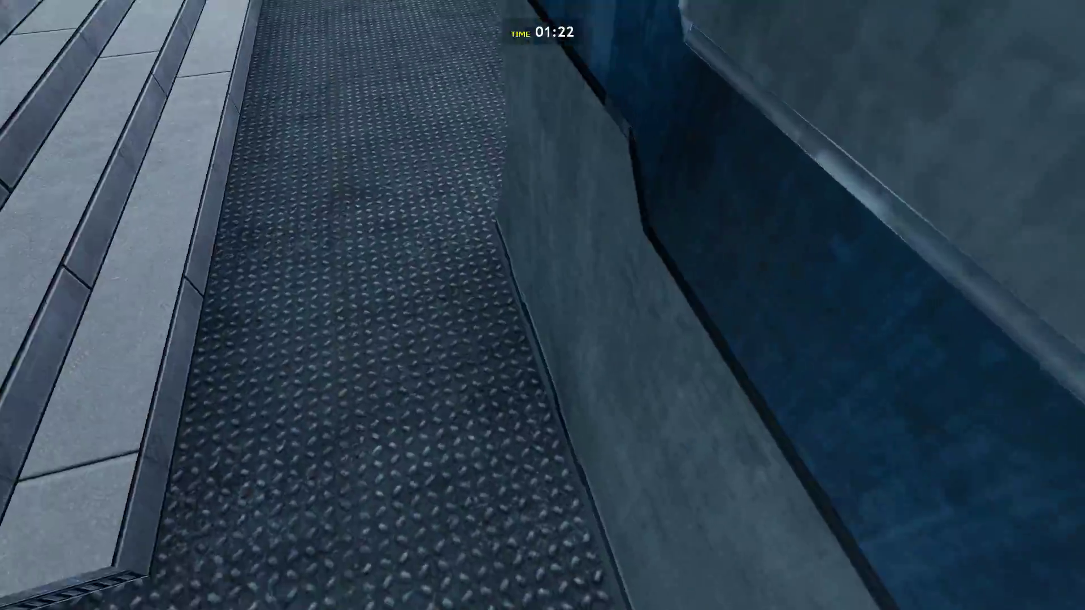
{"action": "key", "text": "w"}
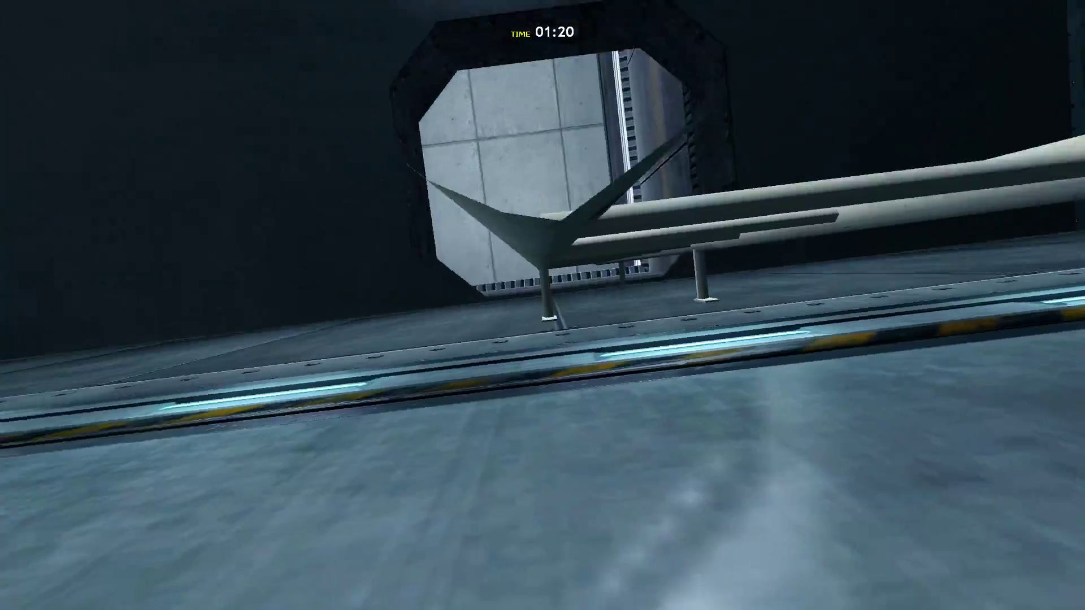